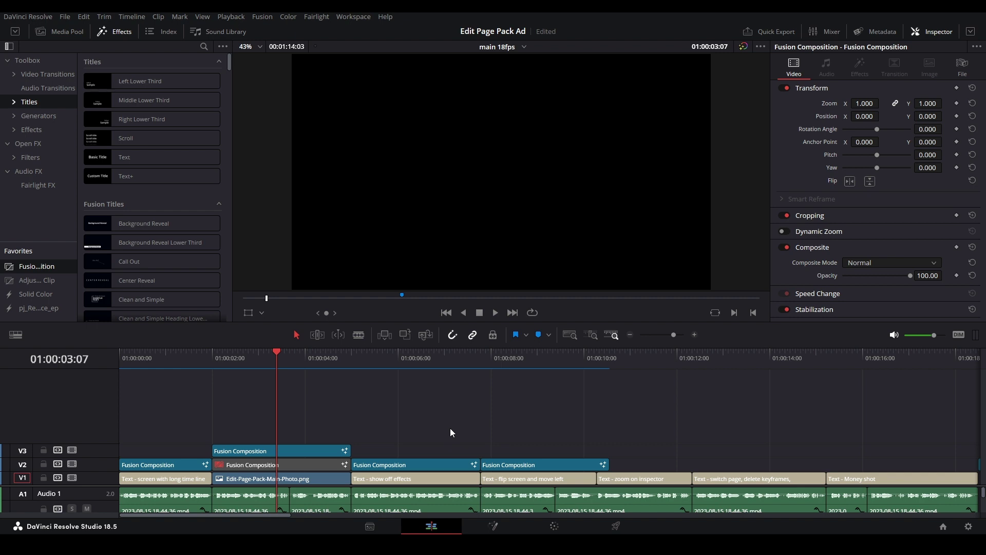
Step: Open the V3 Fusion Composition on the Fusion page and import Money Shot Edit Page Pack V2.psd from the Photoshop folder
{"action": "left_click", "coordinate": [300, 448]}
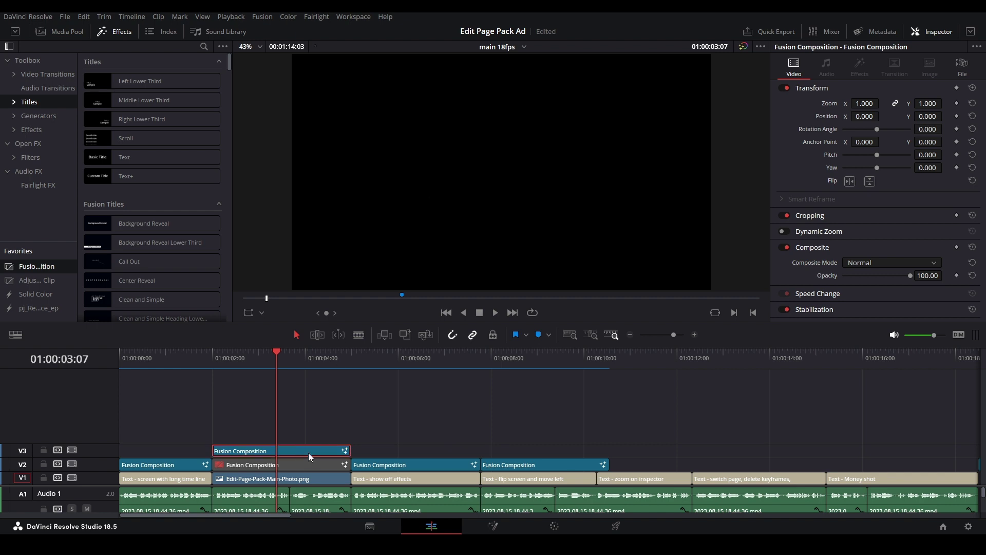
{"action": "key", "text": "shift+5"}
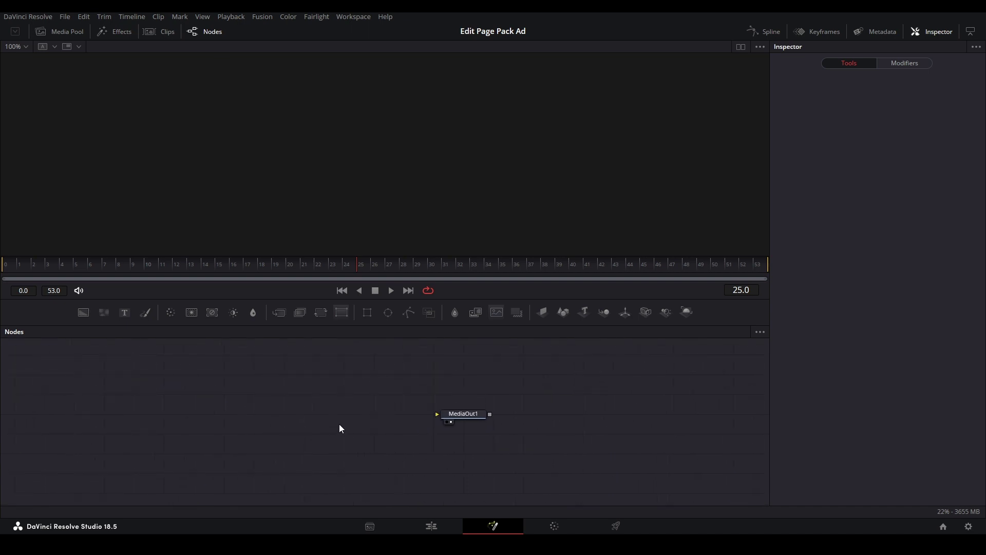
{"action": "left_click", "coordinate": [262, 18]}
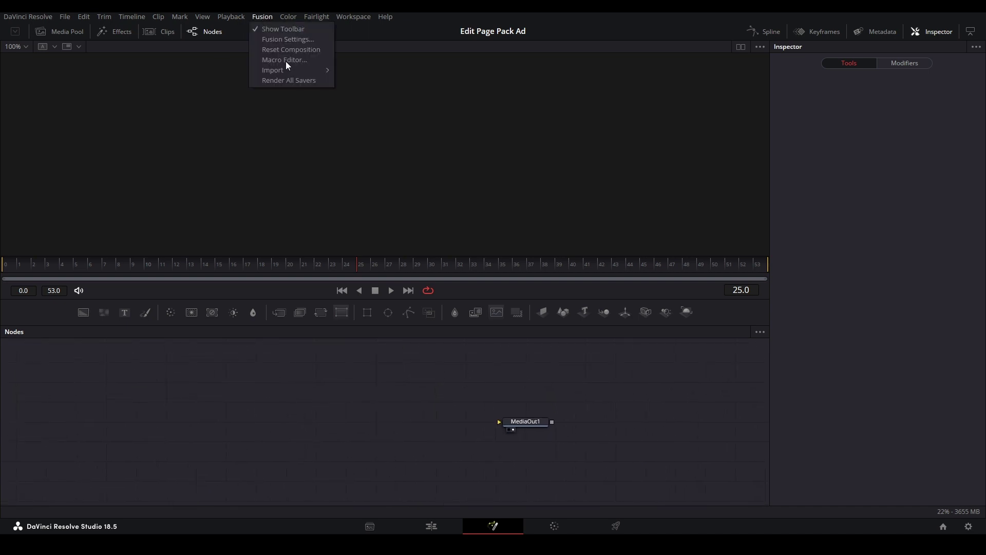
{"action": "mouse_move", "coordinate": [300, 71]}
{"action": "left_click", "coordinate": [363, 90]}
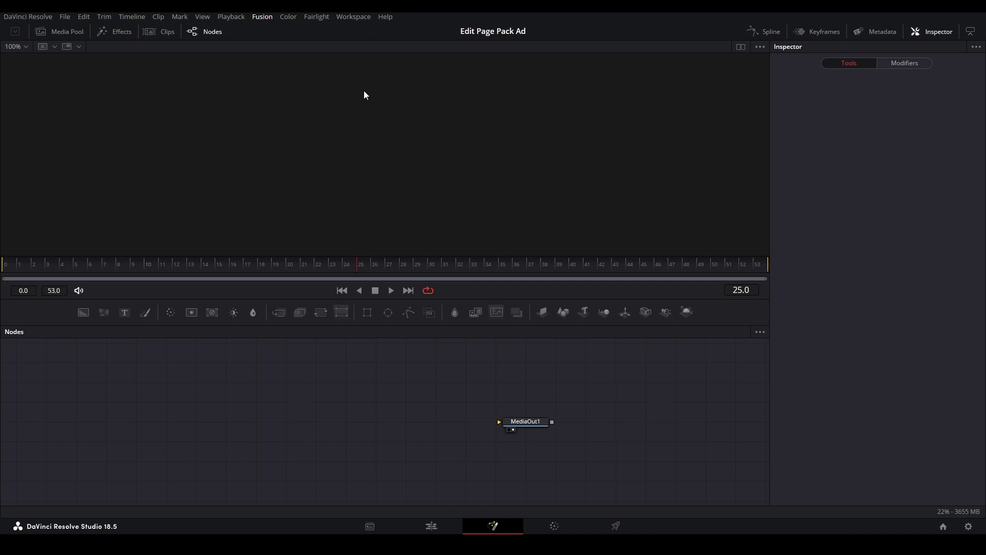
{"action": "scroll", "coordinate": [63, 161], "scroll_direction": "up", "scroll_amount": 4}
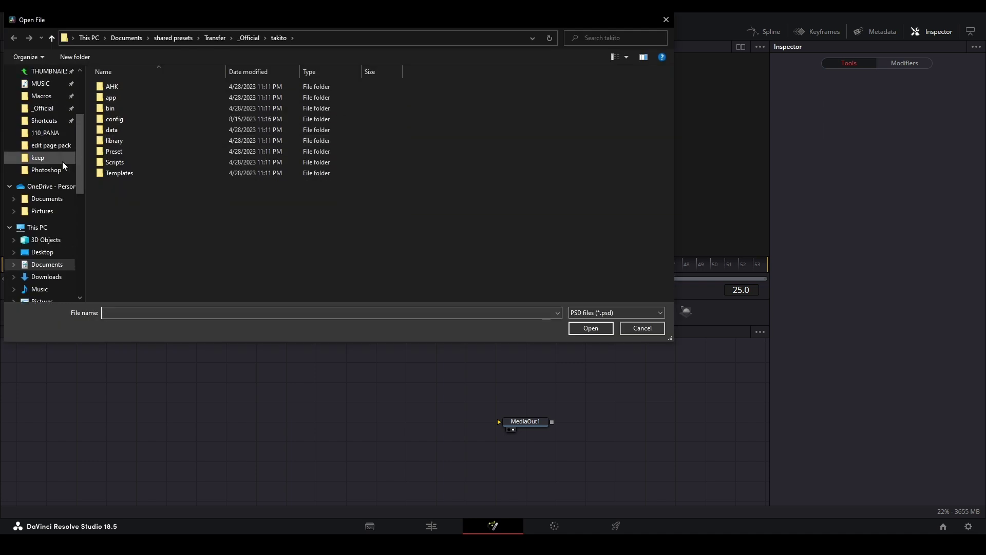
{"action": "left_click", "coordinate": [42, 83]}
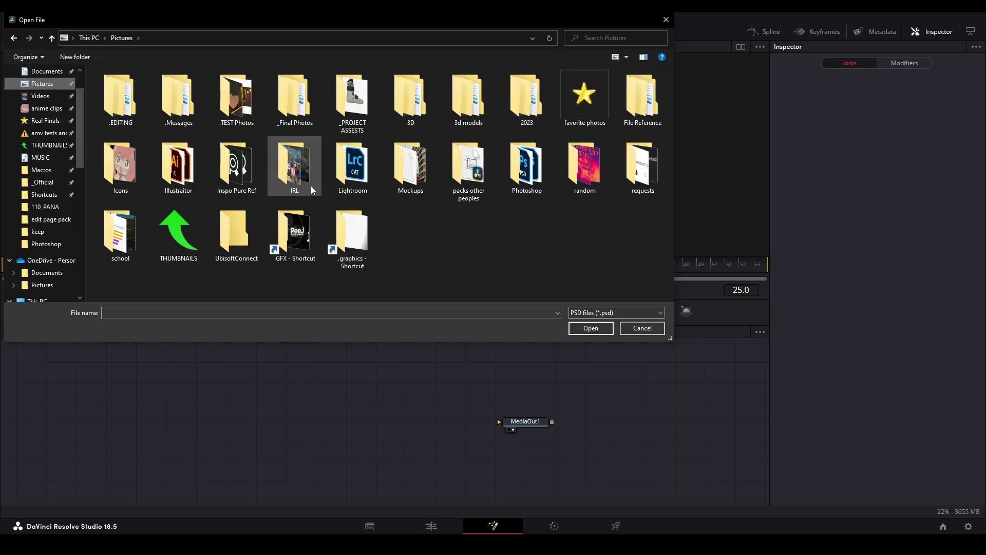
{"action": "double_click", "coordinate": [521, 177]}
{"action": "left_click", "coordinate": [482, 111]}
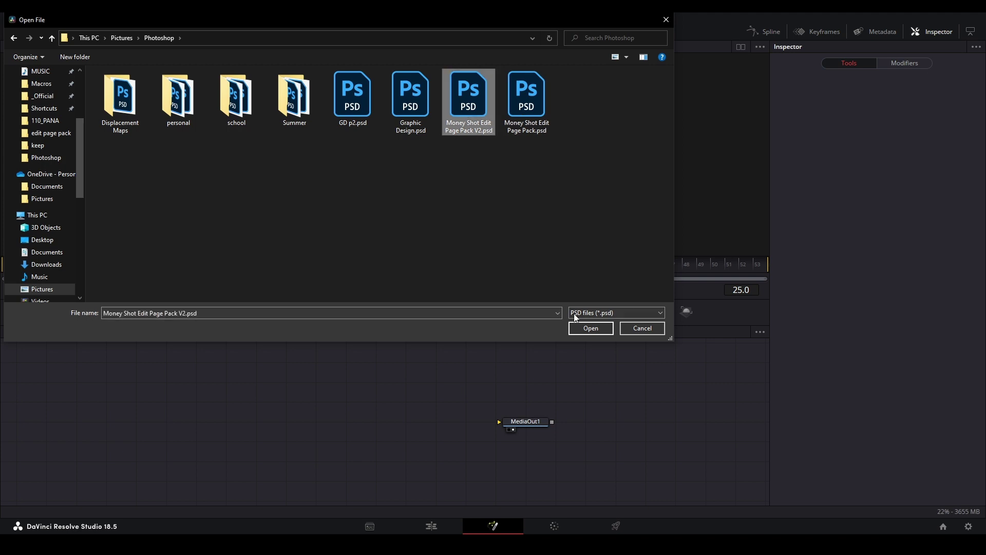
{"action": "left_click", "coordinate": [591, 329]}
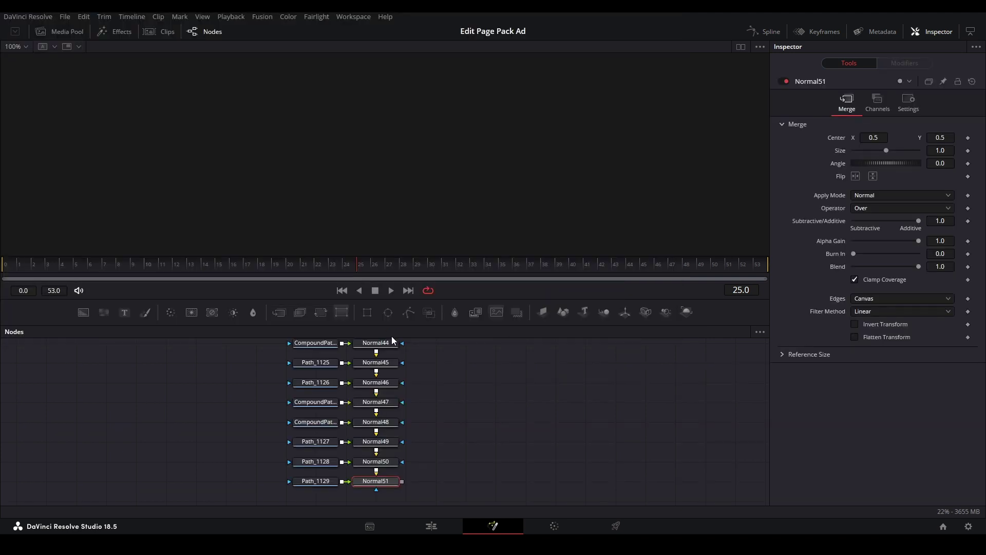
Step: Display the last merge node of the imported PSD tree, Normal51, in the viewer
{"action": "scroll", "coordinate": [407, 417], "scroll_direction": "down", "scroll_amount": 6}
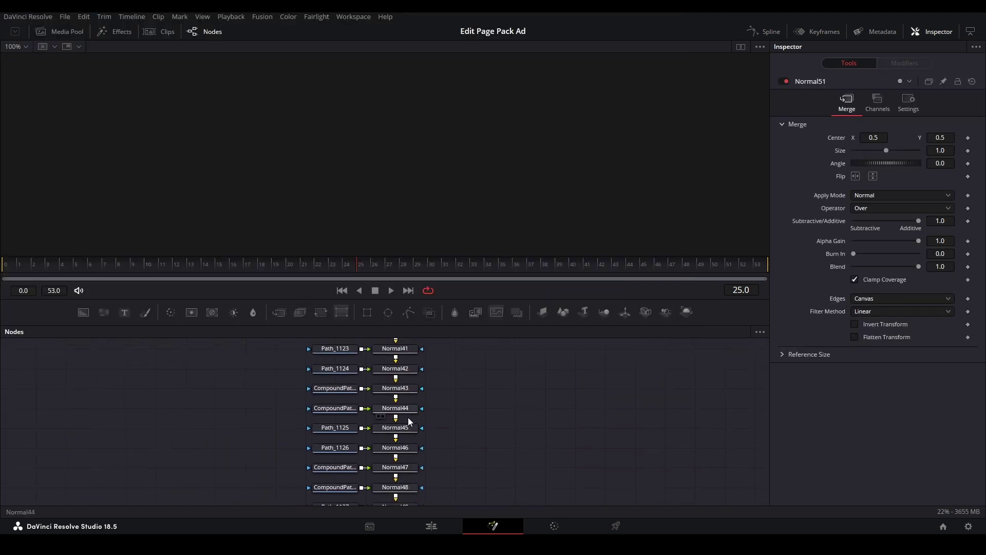
{"action": "scroll", "coordinate": [417, 415], "scroll_direction": "up", "scroll_amount": 6}
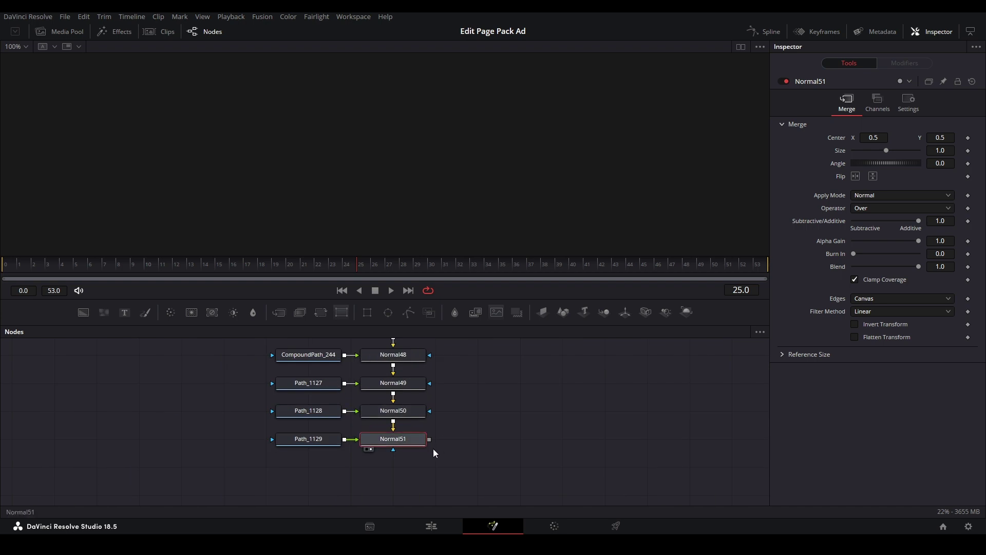
{"action": "key", "text": "1"}
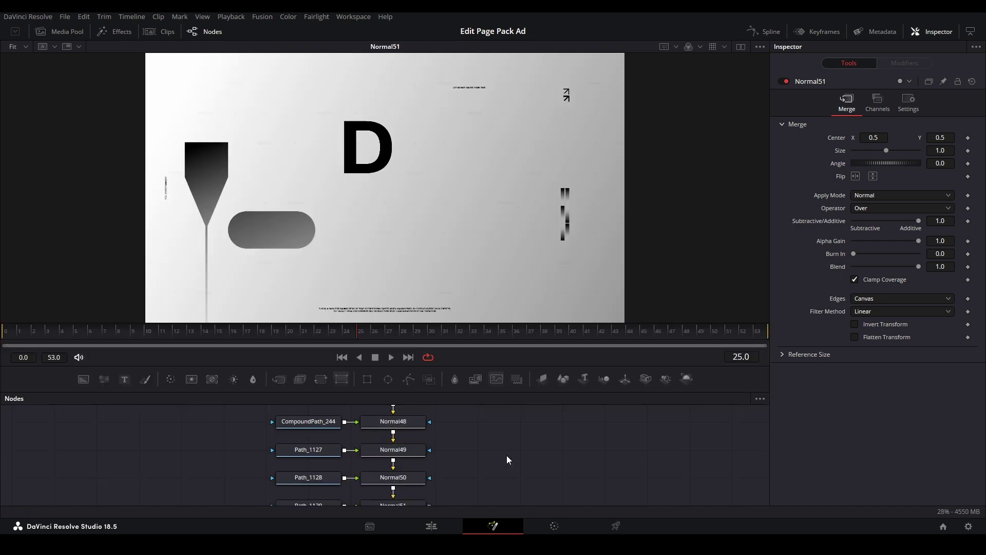
Step: Return to the edit timeline, reopen the V3 Fusion Composition and delete all of its nodes
{"action": "left_click", "coordinate": [432, 525]}
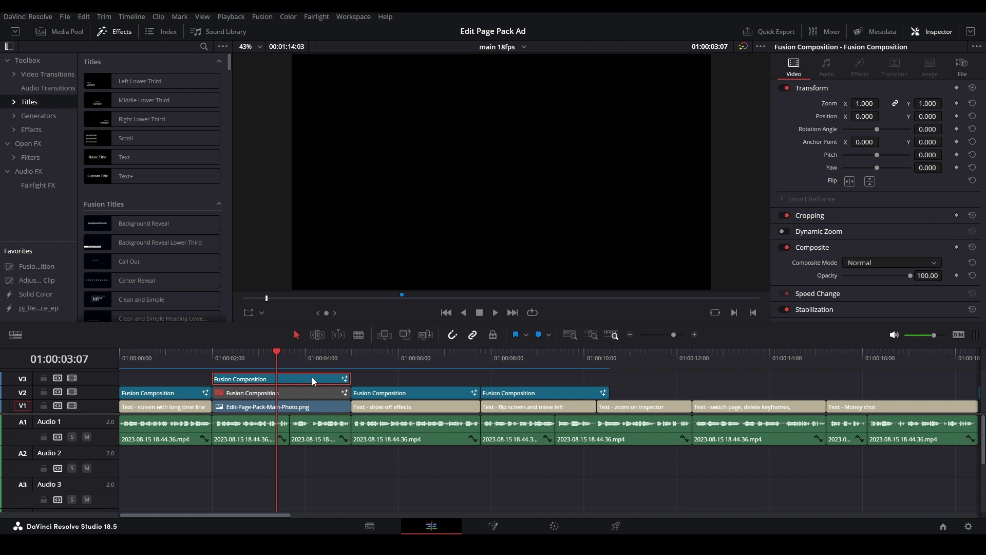
{"action": "key", "text": "d"}
{"action": "key", "text": "shift+5"}
{"action": "scroll", "coordinate": [447, 430], "scroll_direction": "down", "scroll_amount": 5}
{"action": "key", "text": "ctrl+a"}
{"action": "key", "text": "Delete"}
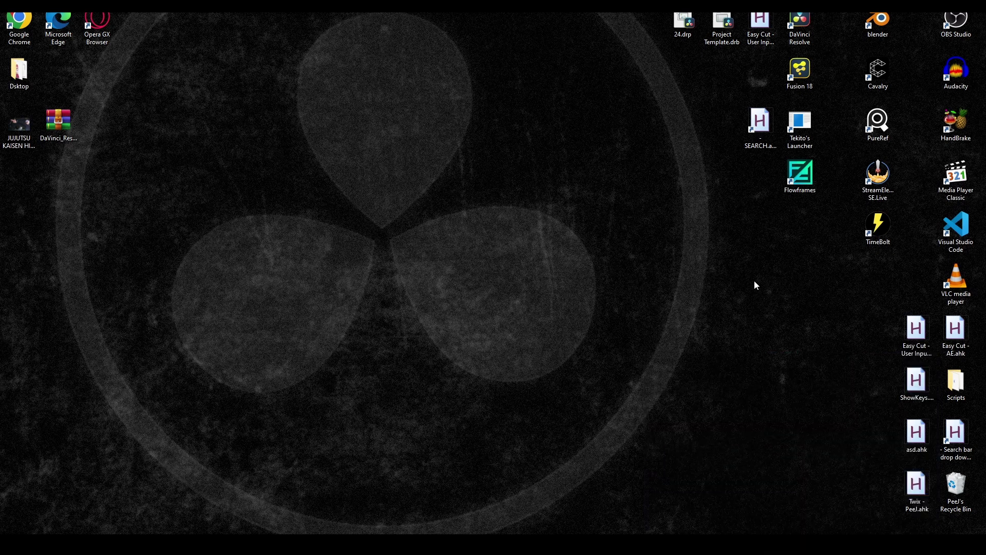
Step: Open Tekito's Launcher from the desktop and start DaVinci Resolve through ResolveLauncher
{"action": "left_click", "coordinate": [802, 131]}
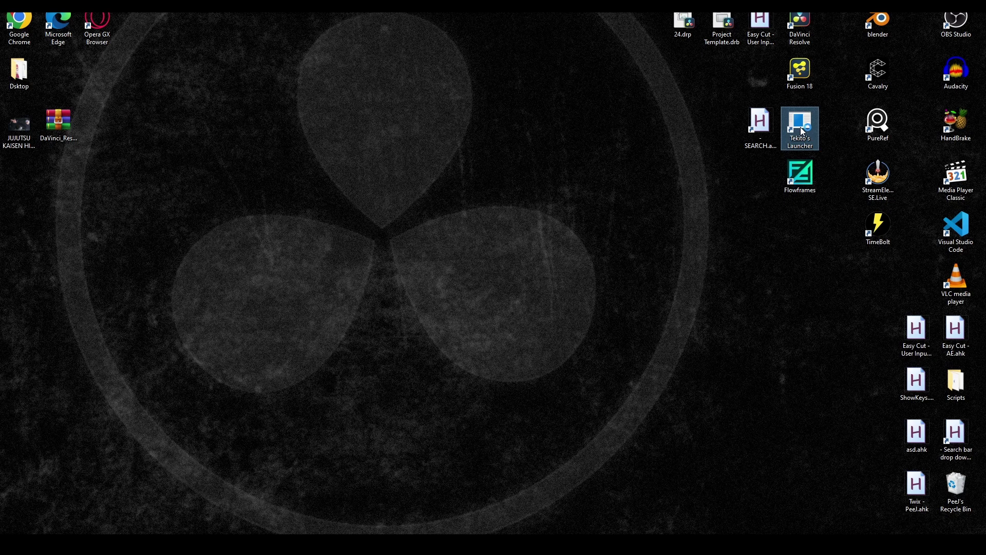
{"action": "double_click", "coordinate": [803, 132]}
{"action": "left_click_drag", "start_coordinate": [480, 262], "coordinate": [385, 179]}
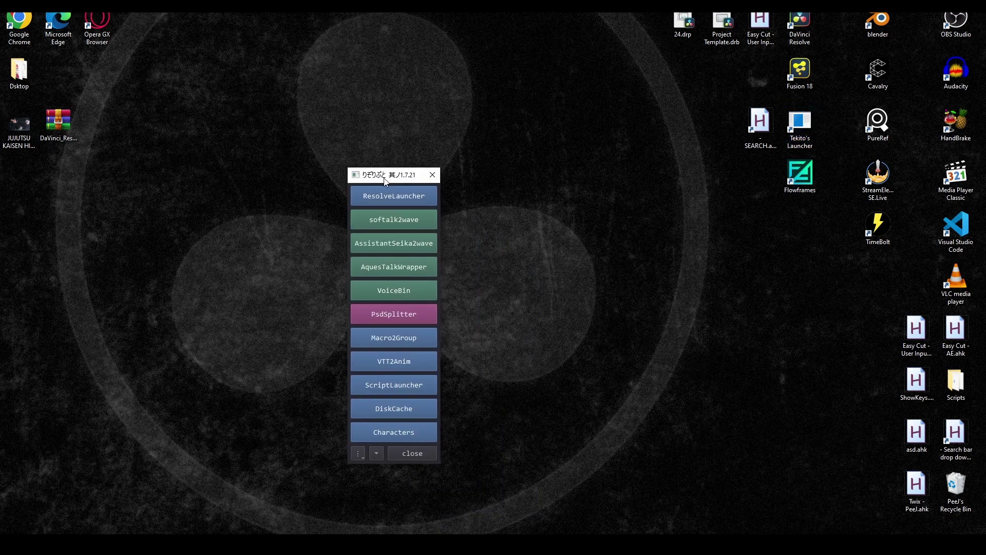
{"action": "left_click", "coordinate": [391, 196]}
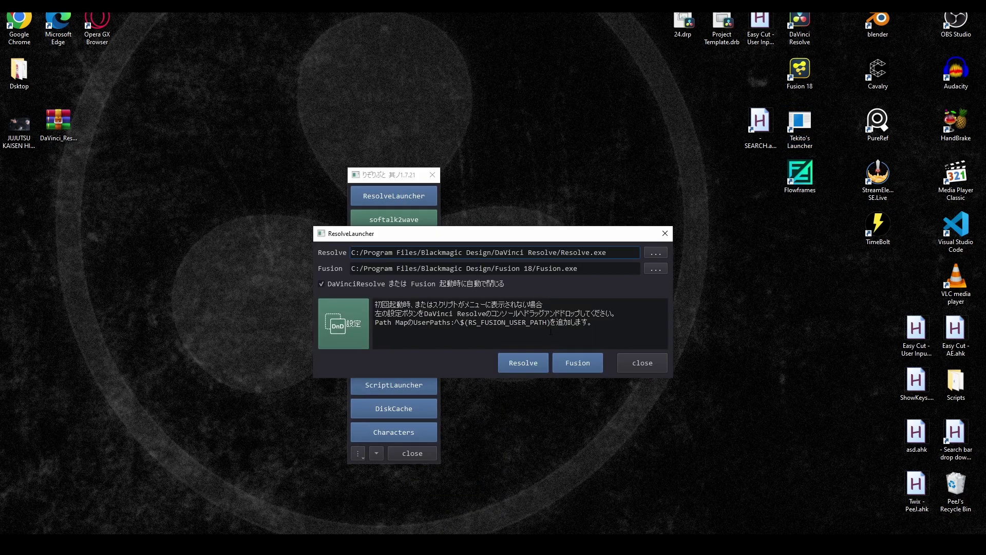
{"action": "left_click_drag", "start_coordinate": [380, 173], "coordinate": [184, 162]}
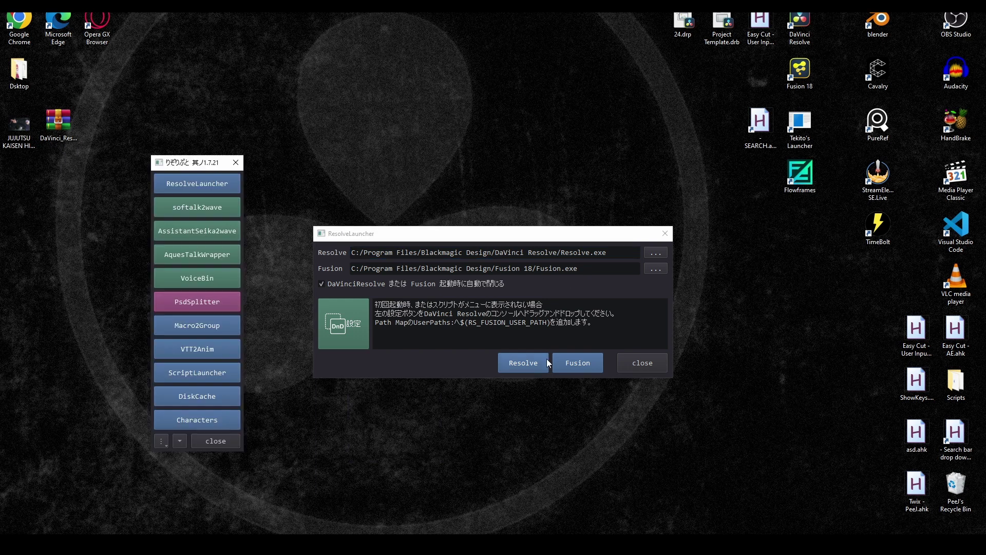
{"action": "left_click", "coordinate": [513, 359]}
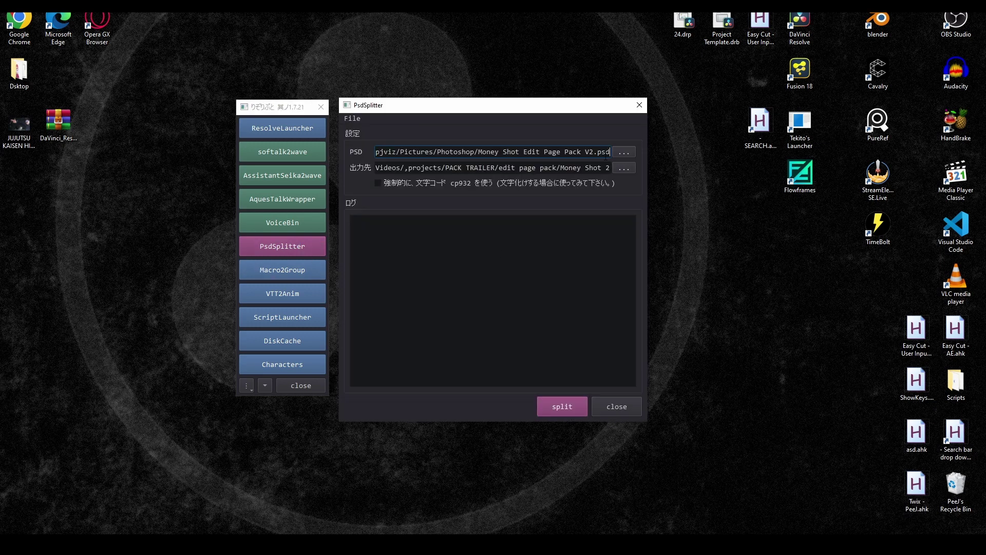
Step: Choose Money Shot Edit Page Pack V2.psd as the source PSD in PsdSplitter
{"action": "left_click", "coordinate": [627, 153]}
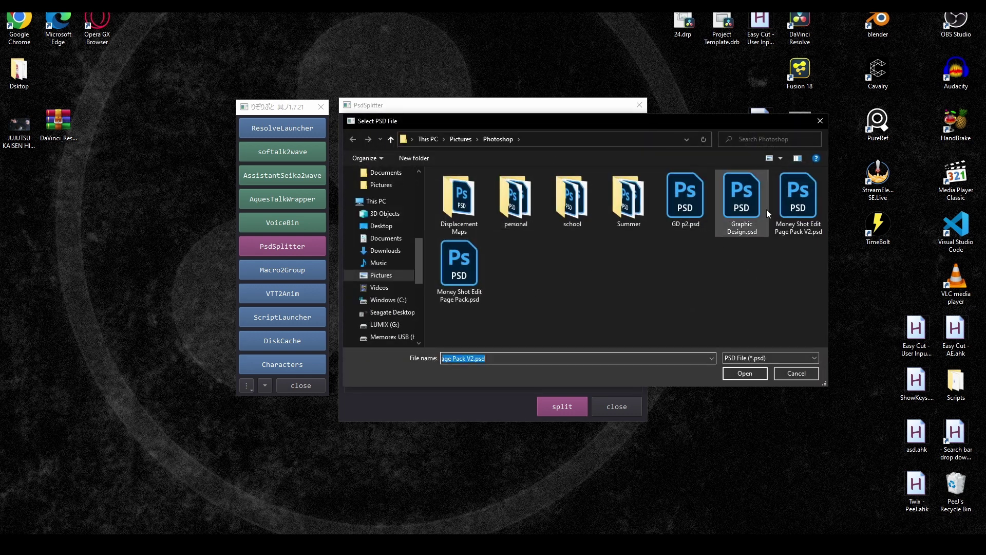
{"action": "left_click", "coordinate": [796, 203]}
{"action": "left_click", "coordinate": [745, 373]}
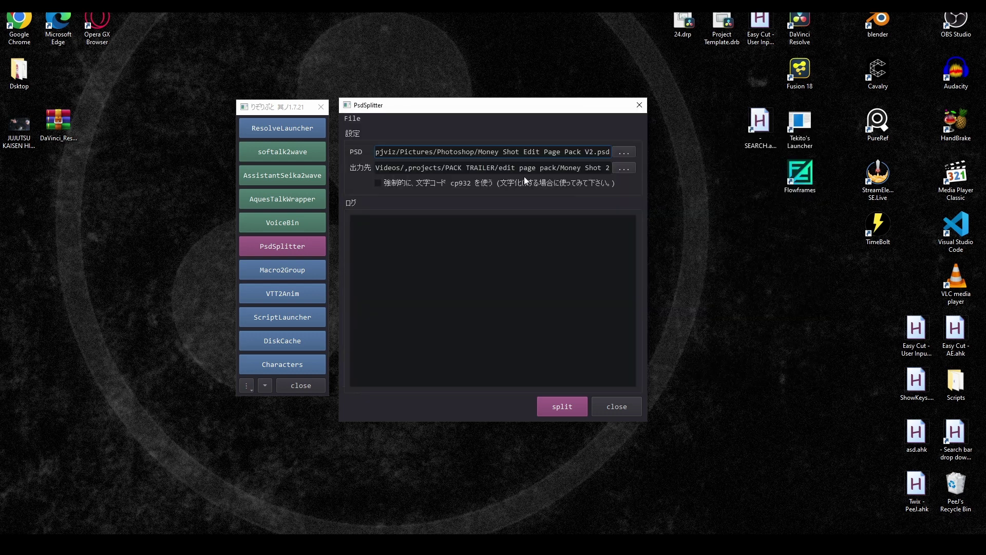
Step: Create a Money Shot 3 folder inside edit page pack as the output location and split the PSD into it
{"action": "left_click", "coordinate": [630, 169]}
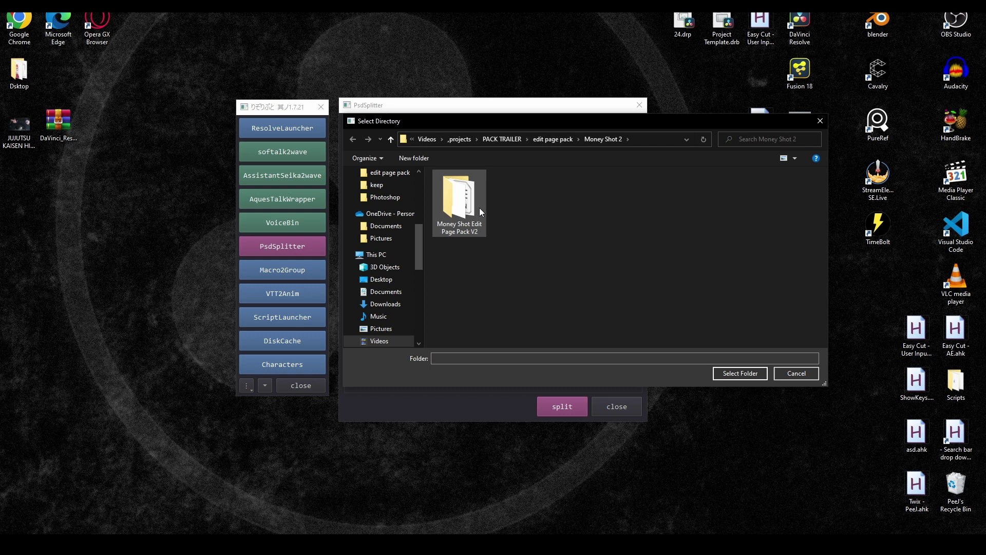
{"action": "left_click", "coordinate": [562, 140]}
{"action": "right_click", "coordinate": [558, 244]}
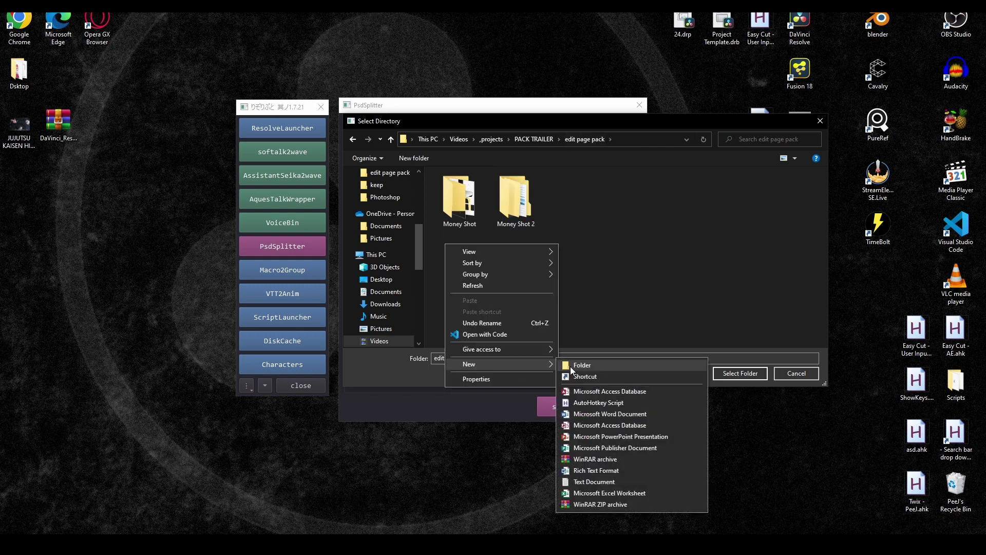
{"action": "left_click", "coordinate": [570, 366]}
{"action": "type", "text": "Money Shot 3"}
{"action": "key", "text": "Return"}
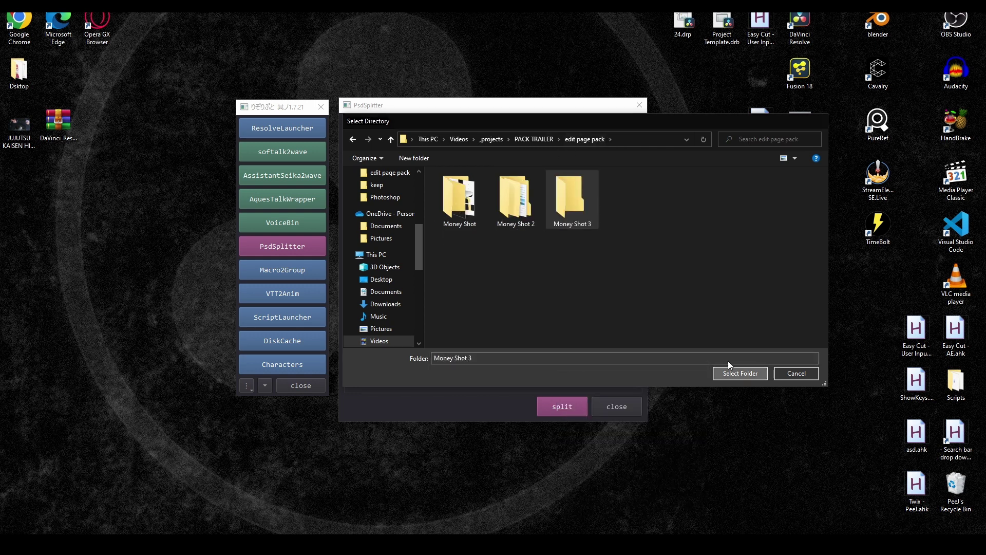
{"action": "left_click", "coordinate": [728, 371]}
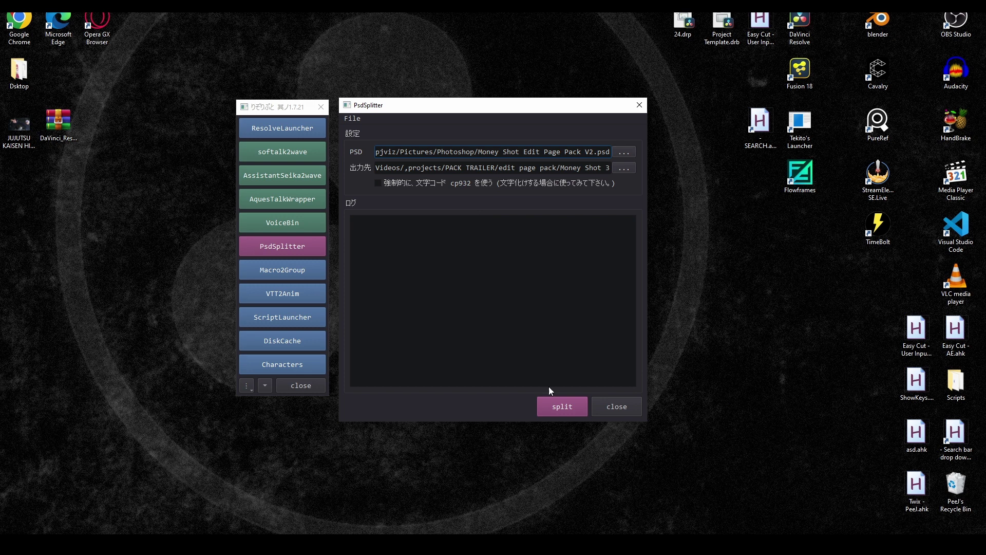
{"action": "left_click", "coordinate": [560, 409]}
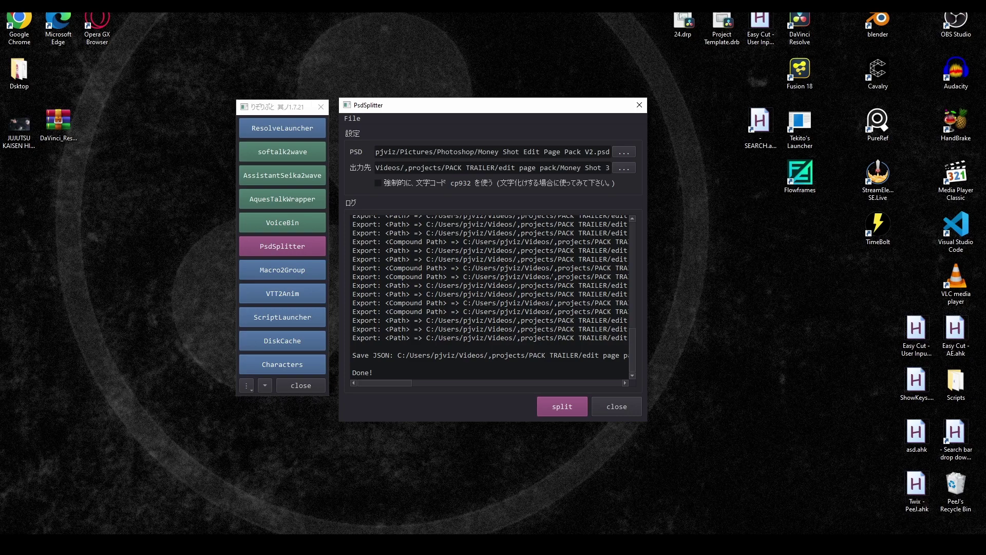
{"action": "left_click", "coordinate": [614, 401]}
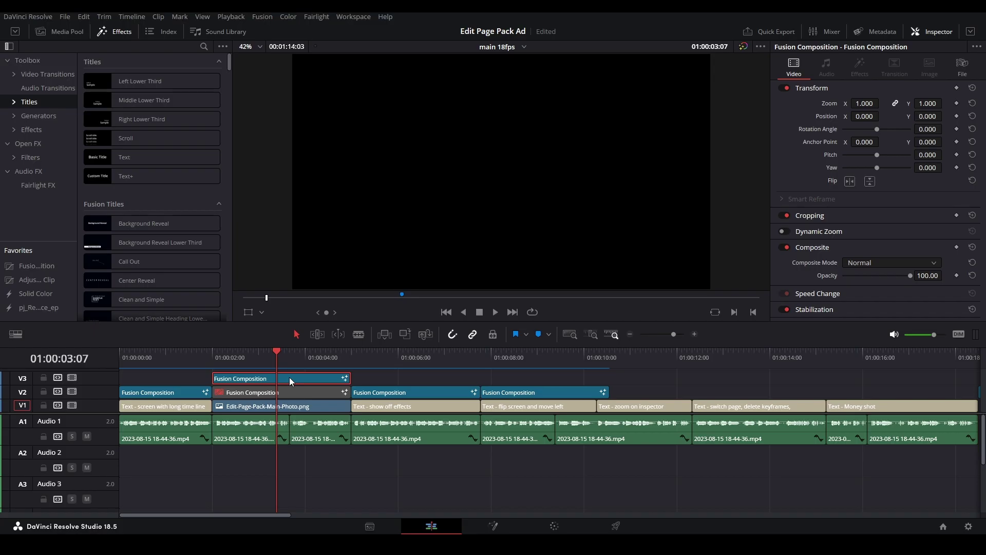
Step: Open the V3 Fusion Composition in DaVinci Resolve's Fusion page and run the RS Import(PsdSplitter) script
{"action": "key", "text": "shift+5"}
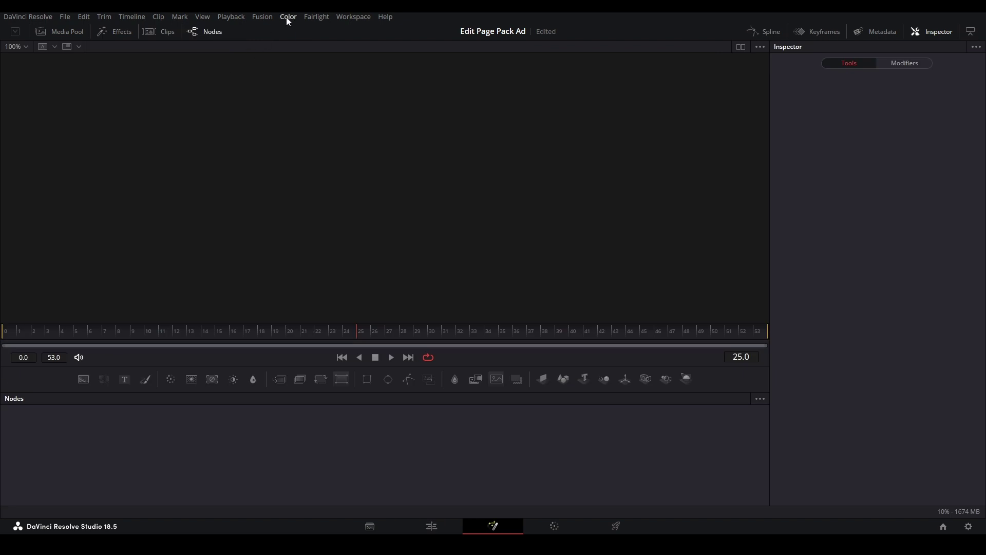
{"action": "left_click", "coordinate": [350, 17]}
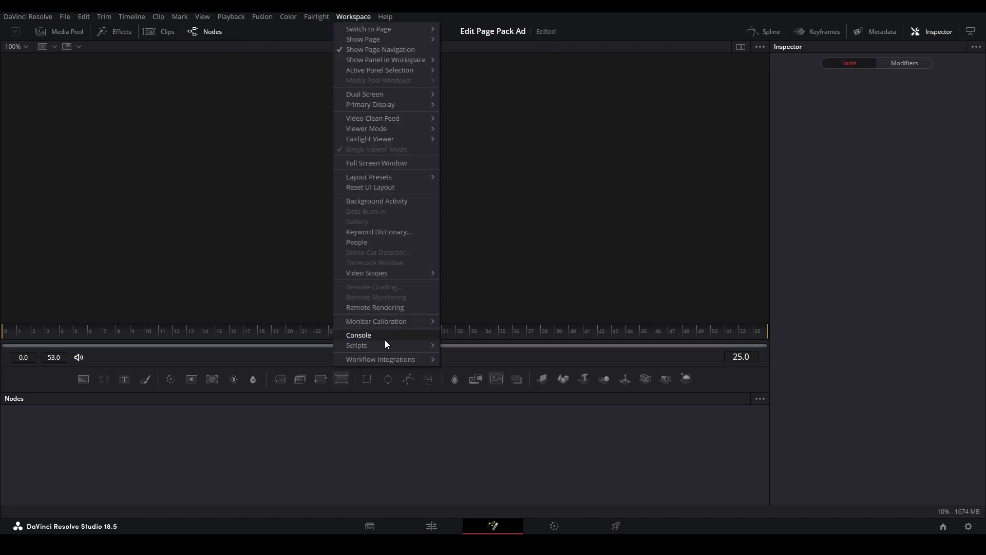
{"action": "mouse_move", "coordinate": [387, 346]}
{"action": "mouse_move", "coordinate": [498, 506]}
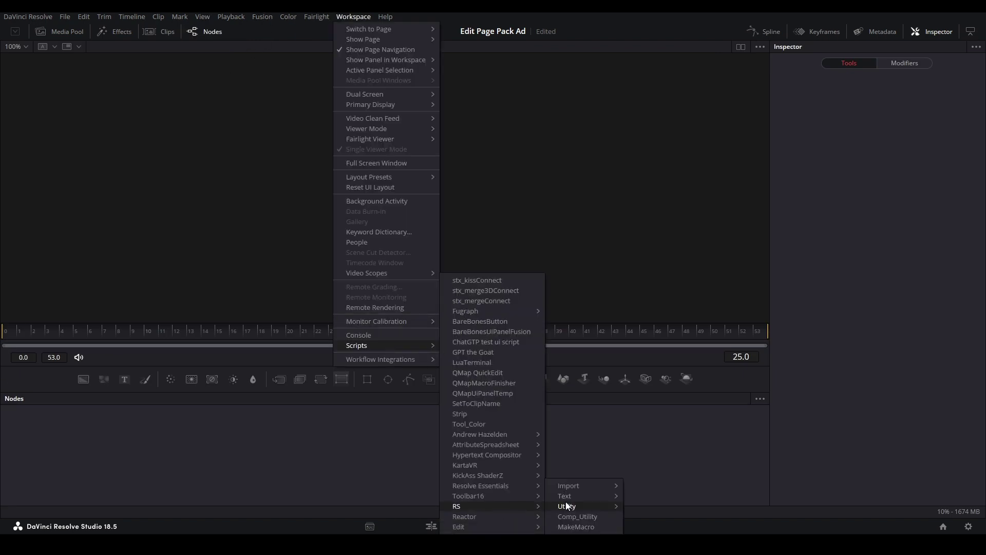
{"action": "mouse_move", "coordinate": [581, 486]}
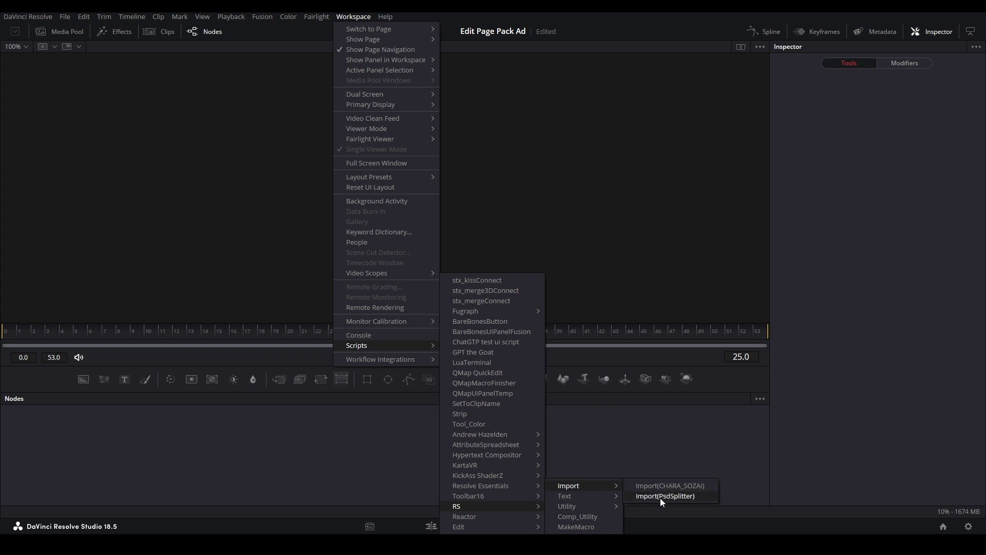
{"action": "left_click", "coordinate": [661, 497]}
Step: Load Money Shot Edit Page Pack V2.json from the Money Shot 3 folder as the script's JSON file
{"action": "left_click", "coordinate": [549, 241]}
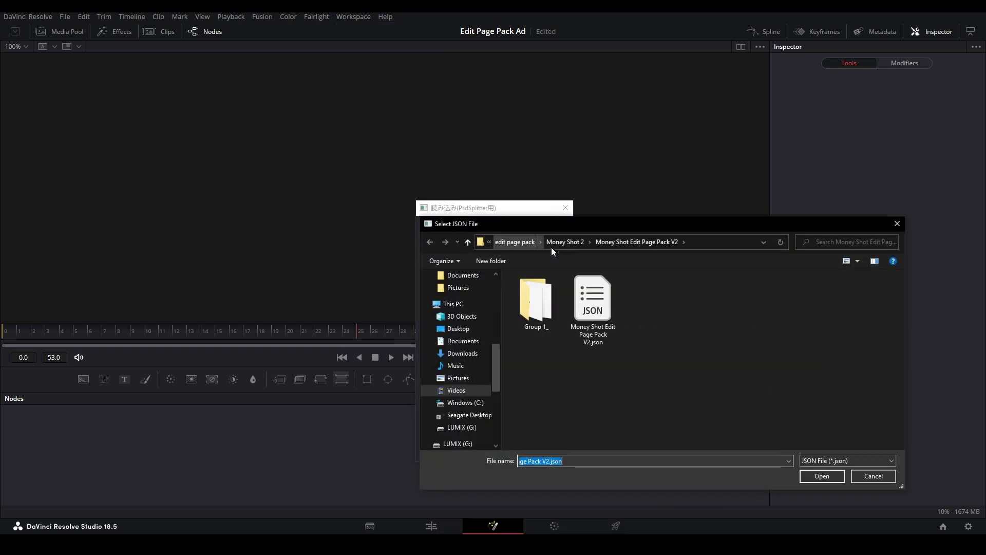
{"action": "left_click", "coordinate": [567, 243]}
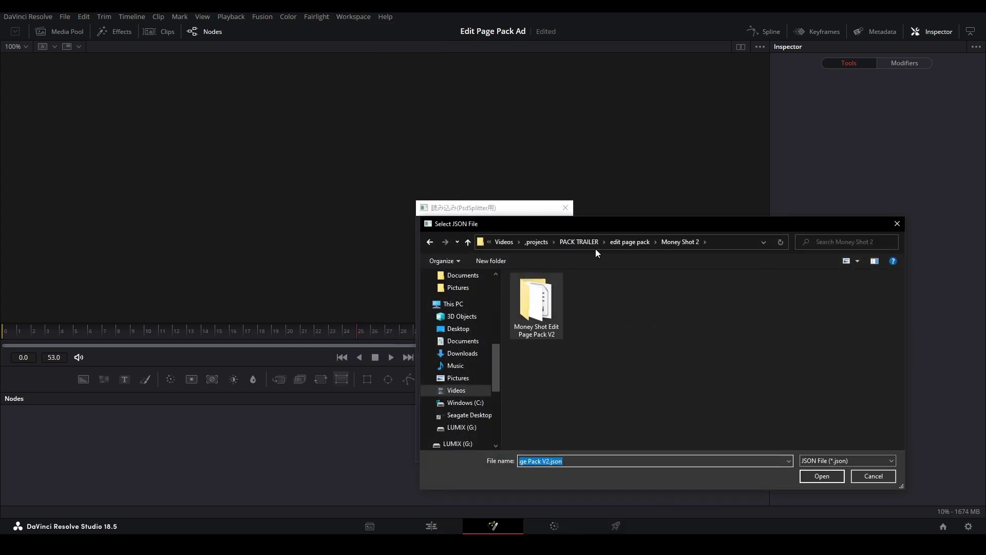
{"action": "left_click", "coordinate": [629, 242]}
{"action": "double_click", "coordinate": [653, 302]}
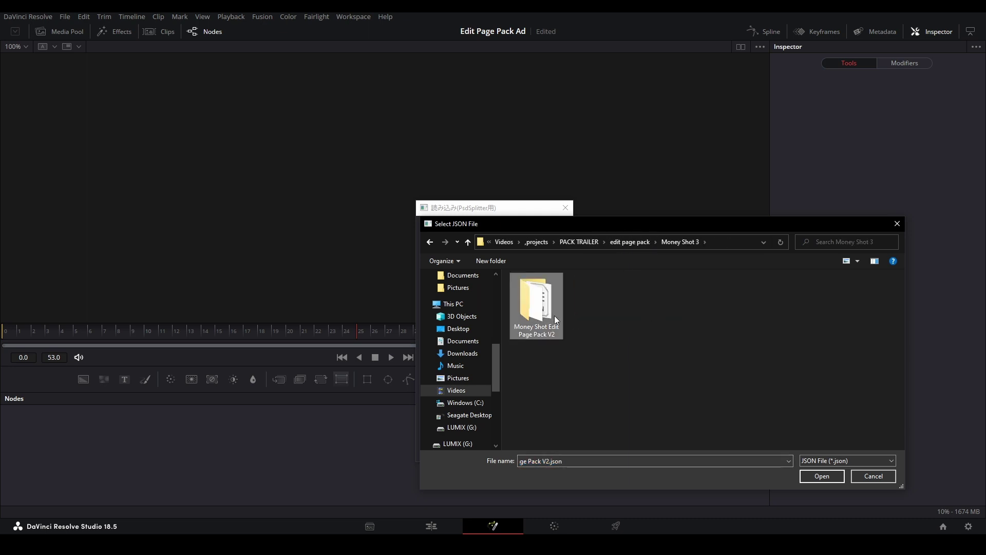
{"action": "left_click", "coordinate": [821, 476]}
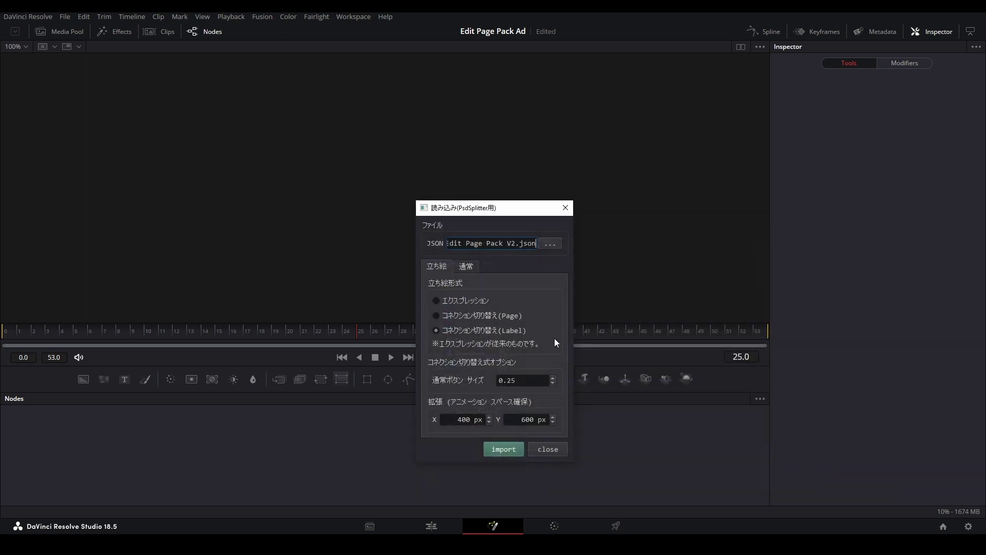
Step: Import the PSD layers using the Label connection-switching format at the default options, and close the import script
{"action": "left_click", "coordinate": [466, 266]}
{"action": "left_click", "coordinate": [442, 266]}
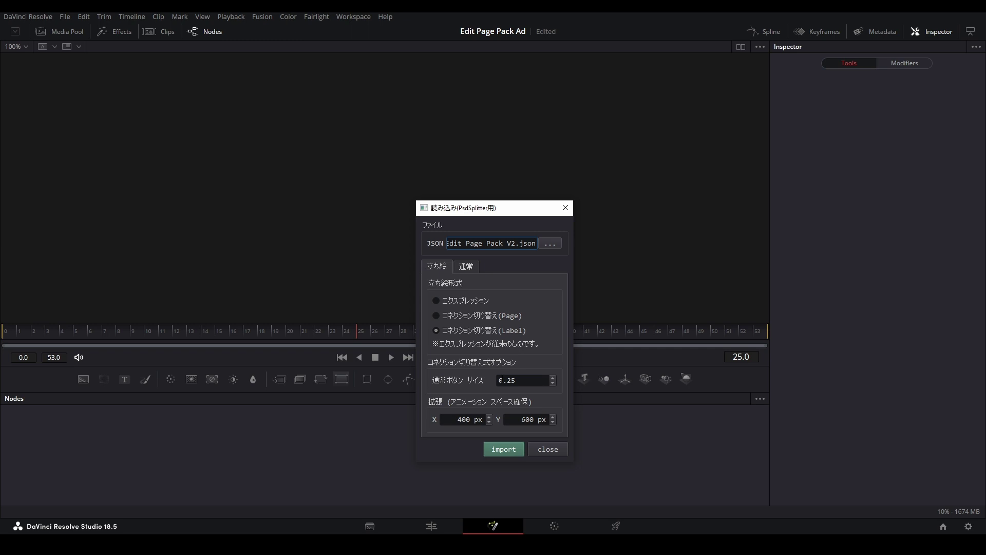
{"action": "left_click", "coordinate": [504, 449]}
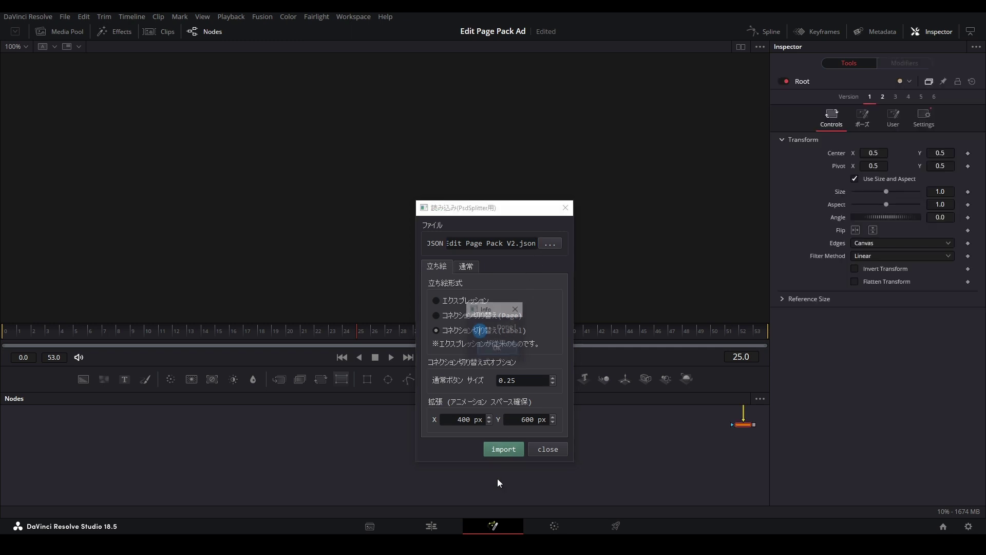
{"action": "left_click", "coordinate": [497, 348]}
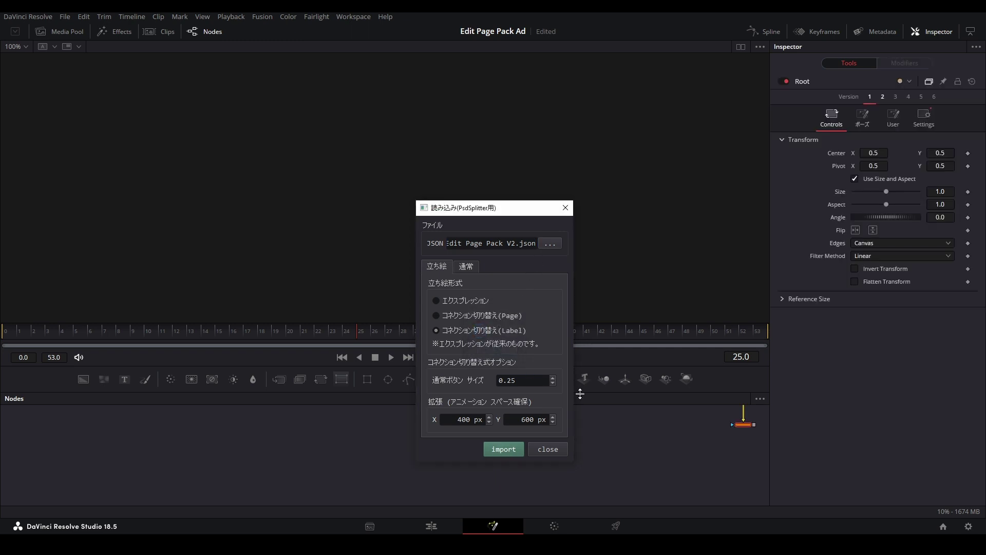
{"action": "left_click", "coordinate": [551, 449]}
Step: Examine the end of the imported node tree and display the Group1 and Group1_MG outputs in the viewer
{"action": "left_click_drag", "start_coordinate": [540, 440], "coordinate": [469, 488]}
{"action": "scroll", "coordinate": [387, 449], "scroll_direction": "down", "scroll_amount": 2}
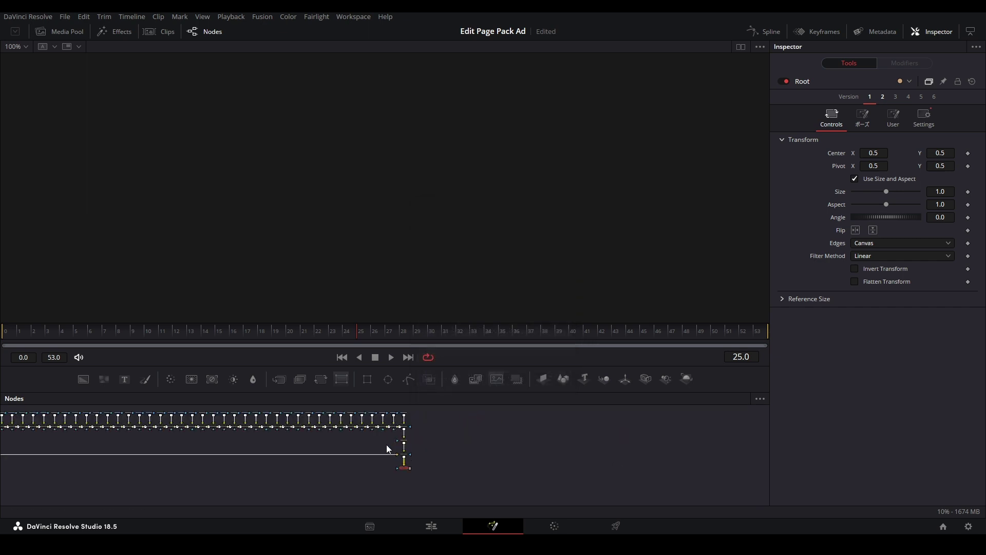
{"action": "left_click_drag", "start_coordinate": [288, 442], "coordinate": [247, 404]}
{"action": "scroll", "coordinate": [645, 436], "scroll_direction": "up", "scroll_amount": 5}
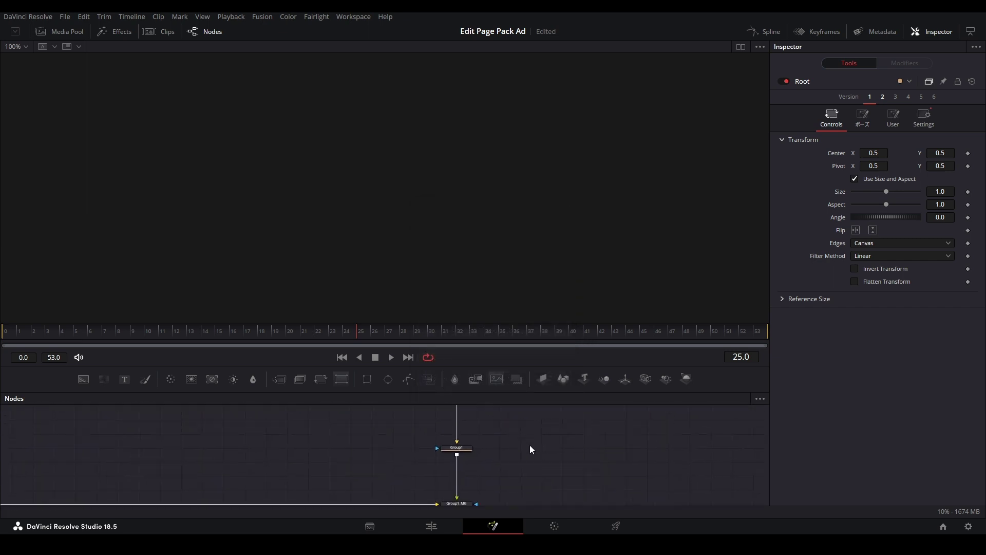
{"action": "left_click", "coordinate": [466, 450]}
{"action": "left_click_drag", "start_coordinate": [480, 481], "coordinate": [510, 439]}
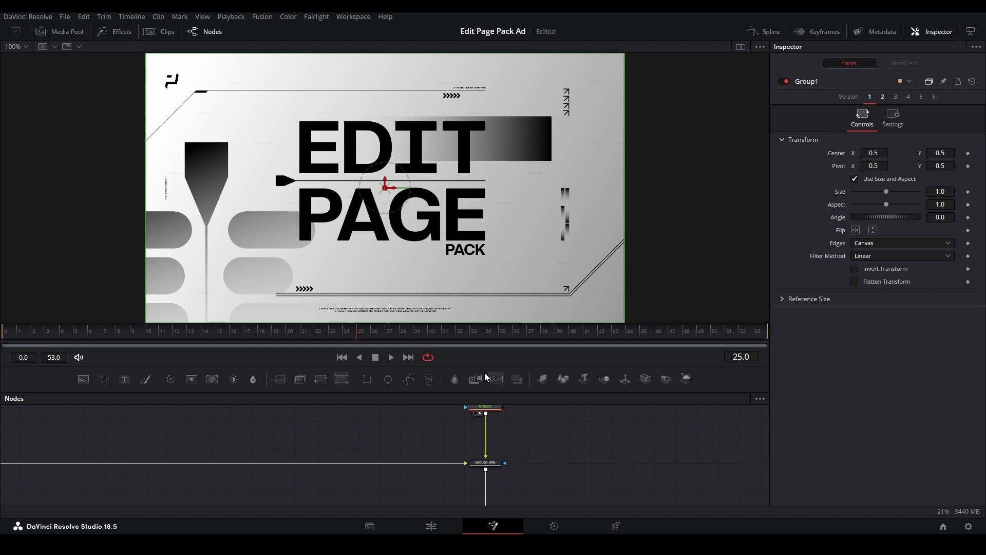
{"action": "scroll", "coordinate": [474, 219], "scroll_direction": "down", "scroll_amount": 2}
{"action": "scroll", "coordinate": [475, 215], "scroll_direction": "up", "scroll_amount": 1}
{"action": "key", "text": "shift+z"}
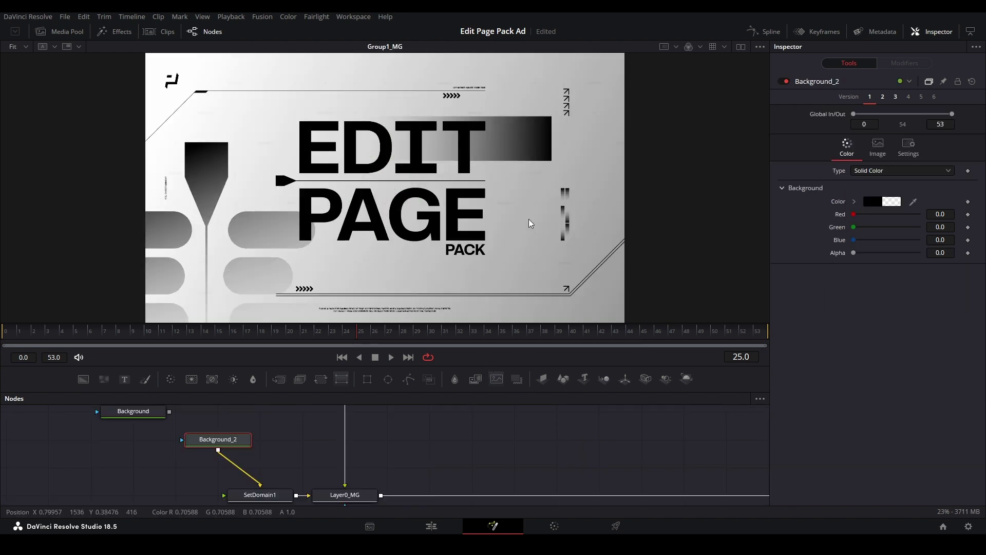
Step: Preview the merge chain in order from its start, through LinkedFile_MG and the PathPixelLayer merges, to check how the layers build up
{"action": "scroll", "coordinate": [661, 450], "scroll_direction": "down", "scroll_amount": 5}
{"action": "left_click_drag", "start_coordinate": [698, 406], "coordinate": [376, 449]}
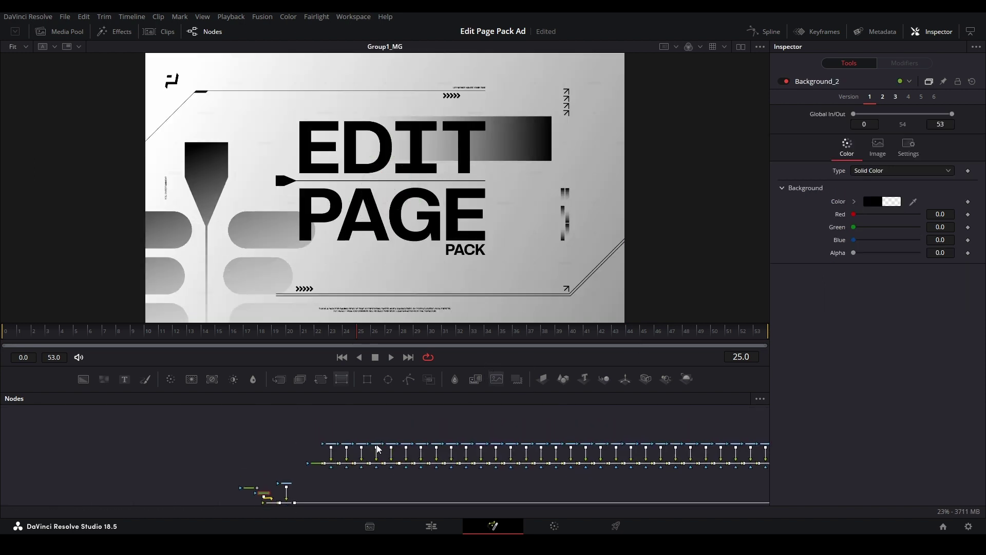
{"action": "scroll", "coordinate": [377, 449], "scroll_direction": "up", "scroll_amount": 5}
{"action": "left_click_drag", "start_coordinate": [268, 486], "coordinate": [343, 398]}
{"action": "left_click", "coordinate": [279, 417]}
{"action": "key", "text": "2"}
{"action": "left_click_drag", "start_coordinate": [320, 452], "coordinate": [322, 473]}
{"action": "left_click", "coordinate": [341, 464]}
{"action": "key", "text": "2"}
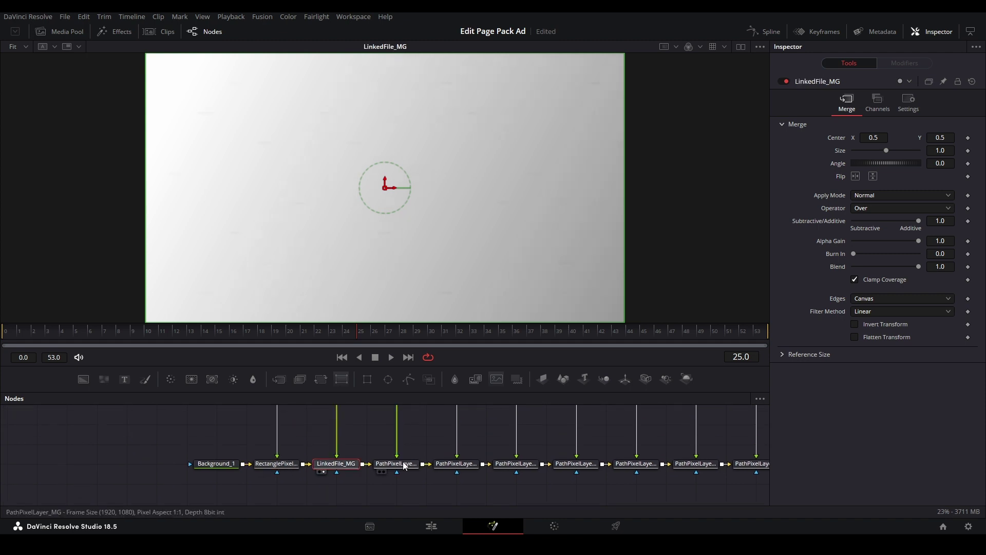
{"action": "left_click", "coordinate": [403, 464]}
{"action": "key", "text": "2"}
{"action": "left_click", "coordinate": [462, 464]}
{"action": "key", "text": "2"}
{"action": "left_click_drag", "start_coordinate": [519, 466], "coordinate": [382, 469]}
{"action": "left_click", "coordinate": [375, 471]}
{"action": "key", "text": "2"}
{"action": "left_click", "coordinate": [435, 467]}
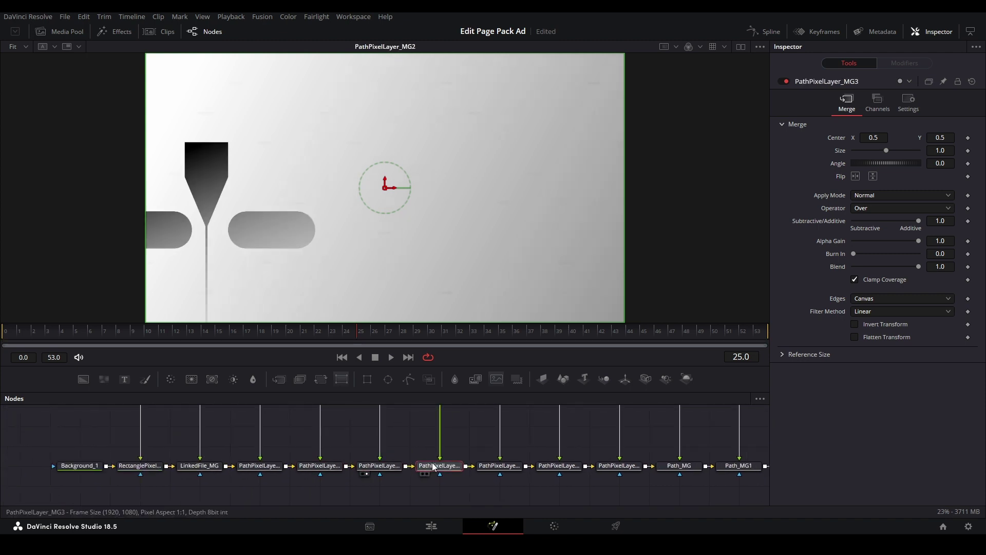
{"action": "key", "text": "2"}
{"action": "left_click", "coordinate": [566, 468]}
{"action": "key", "text": "2"}
Step: Continue previewing the merge chain from Path_MG2 through Path_MG8 and Path_MG14 to the final Root output
{"action": "left_click_drag", "start_coordinate": [683, 480], "coordinate": [373, 475]}
{"action": "left_click", "coordinate": [488, 462]}
{"action": "key", "text": "2"}
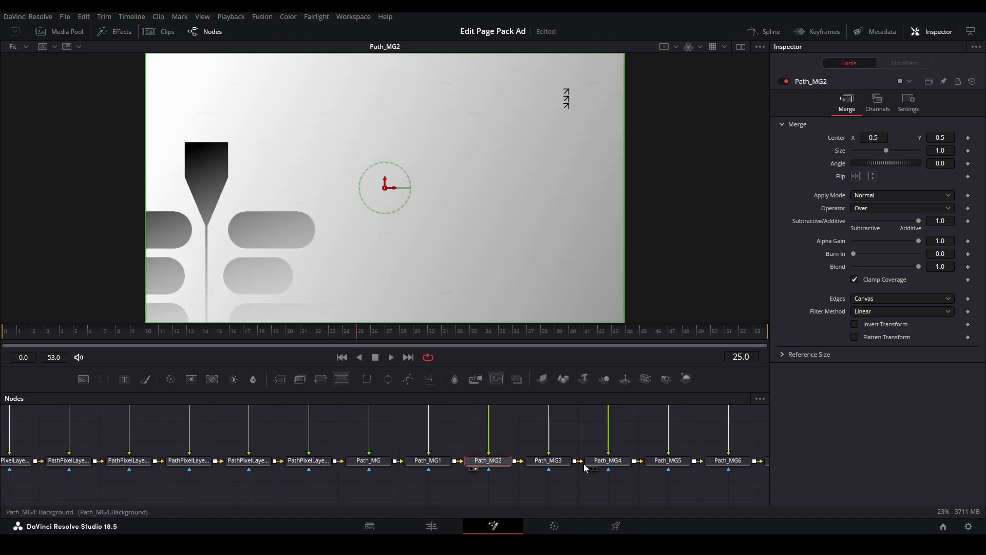
{"action": "left_click_drag", "start_coordinate": [740, 496], "coordinate": [431, 456]}
{"action": "left_click", "coordinate": [410, 421]}
{"action": "key", "text": "2"}
{"action": "left_click_drag", "start_coordinate": [639, 419], "coordinate": [435, 436]}
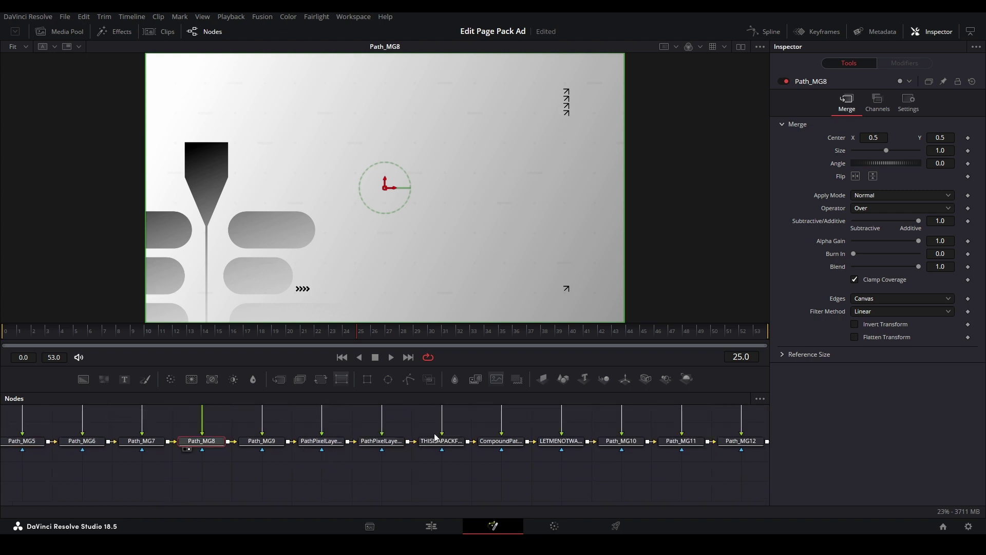
{"action": "left_click", "coordinate": [390, 442]}
{"action": "key", "text": "2"}
{"action": "left_click", "coordinate": [635, 443]}
{"action": "key", "text": "2"}
{"action": "left_click", "coordinate": [516, 428]}
{"action": "key", "text": "2"}
{"action": "left_click_drag", "start_coordinate": [651, 448], "coordinate": [287, 454]}
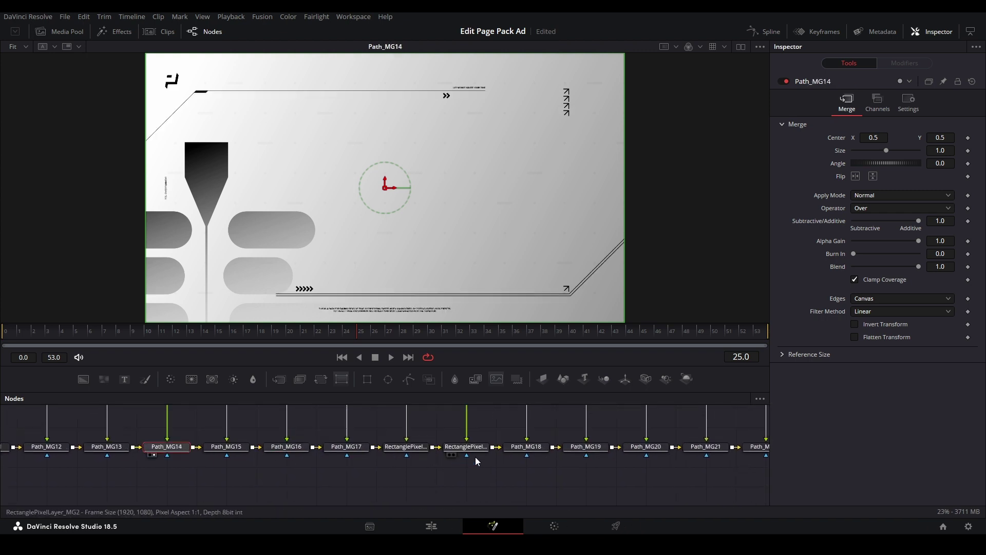
{"action": "left_click", "coordinate": [513, 448]}
{"action": "key", "text": "2"}
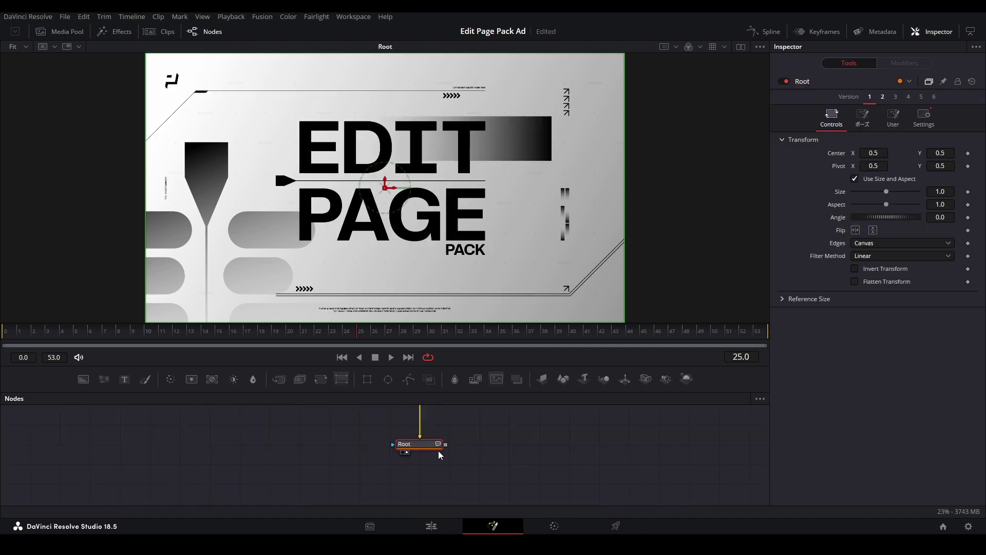
Step: Add a Media Out node after the Root node
{"action": "left_click_drag", "start_coordinate": [439, 451], "coordinate": [413, 454]}
{"action": "left_click", "coordinate": [361, 454]}
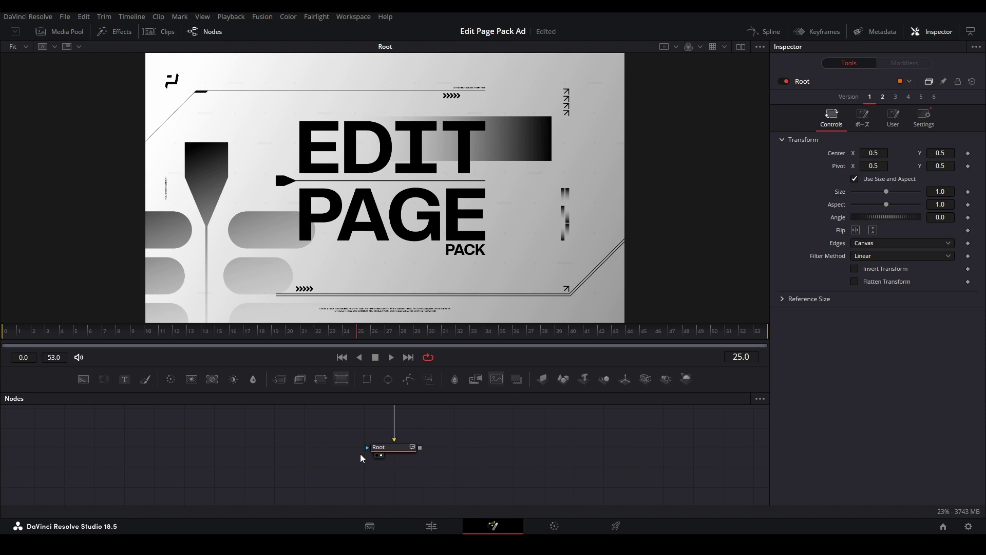
{"action": "key", "text": "shift+space"}
{"action": "type", "text": "media"}
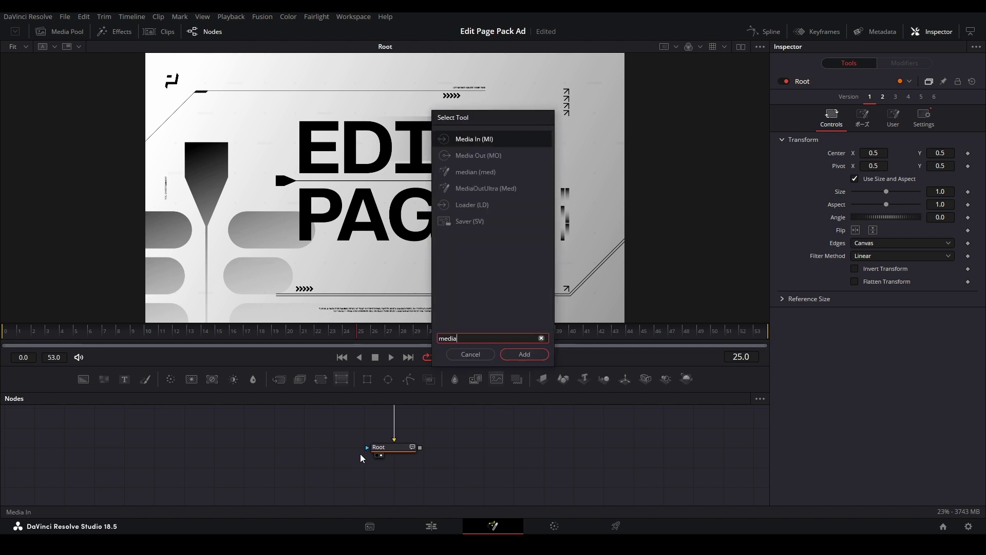
{"action": "key", "text": "Down"}
{"action": "key", "text": "Return"}
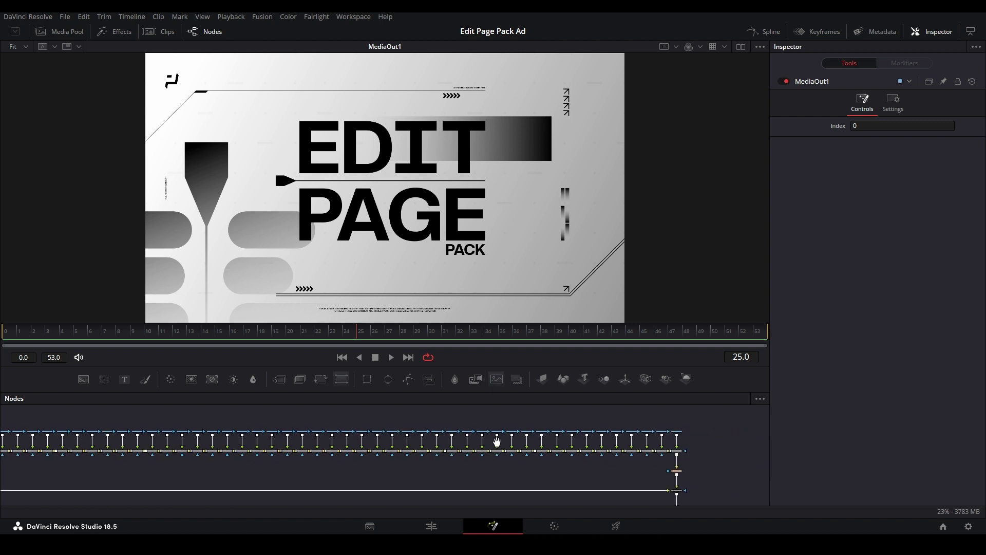
Step: Select the whole row of Loader nodes above the merges and run the Comp_Utility script
{"action": "scroll", "coordinate": [497, 442], "scroll_direction": "down", "scroll_amount": 3}
{"action": "left_click_drag", "start_coordinate": [657, 429], "coordinate": [71, 445]}
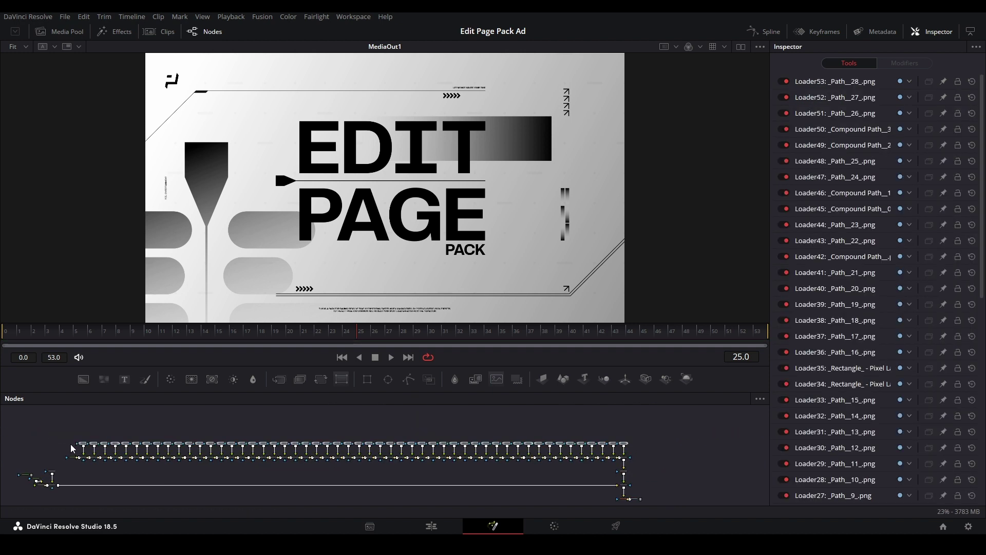
{"action": "scroll", "coordinate": [71, 444], "scroll_direction": "up", "scroll_amount": 5}
{"action": "left_click_drag", "start_coordinate": [156, 461], "coordinate": [138, 449]}
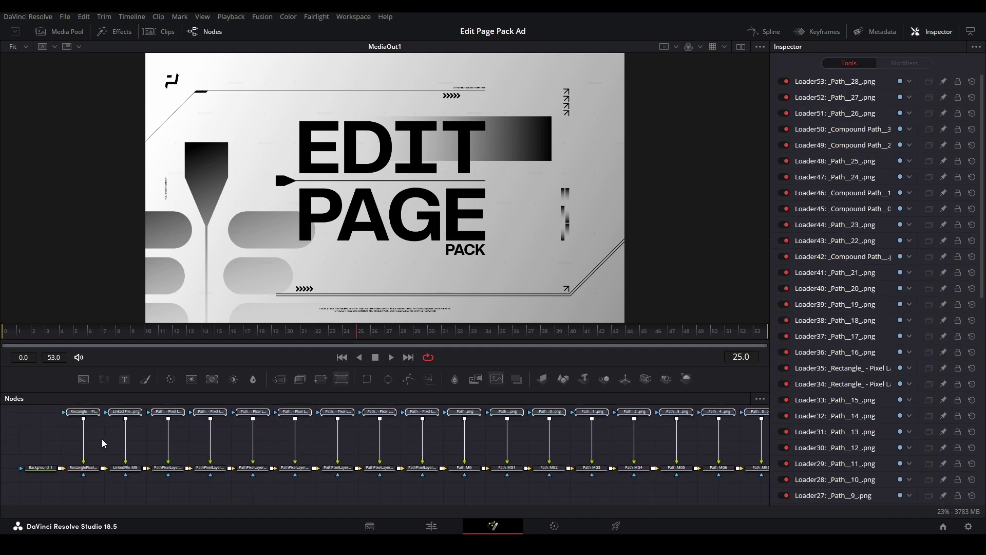
{"action": "key", "text": "shift+space"}
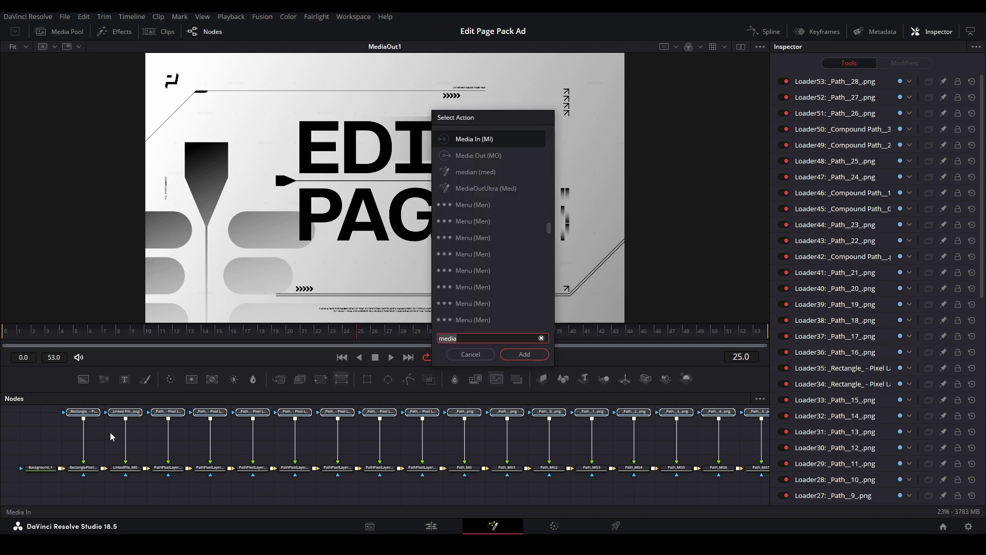
{"action": "type", "text": "comp"}
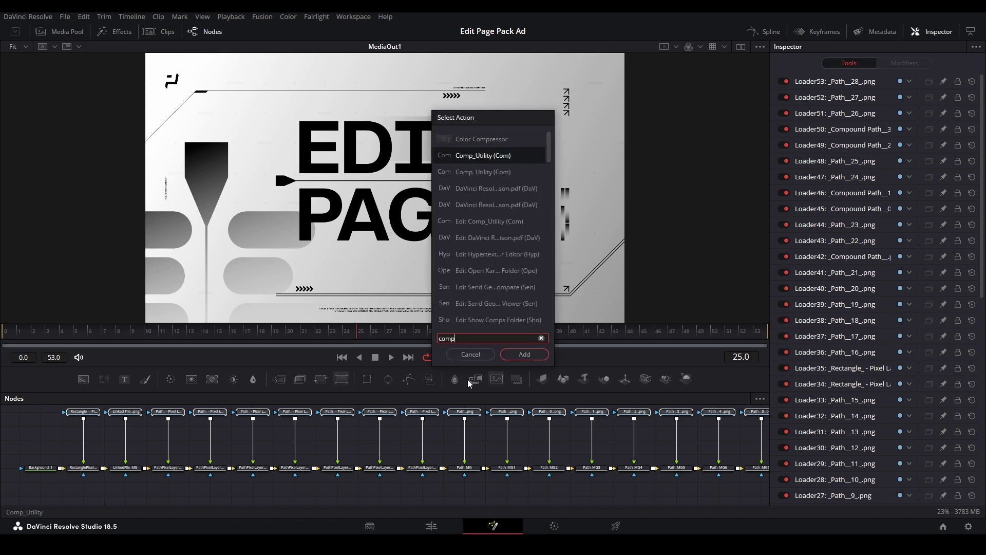
{"action": "left_click", "coordinate": [532, 356]}
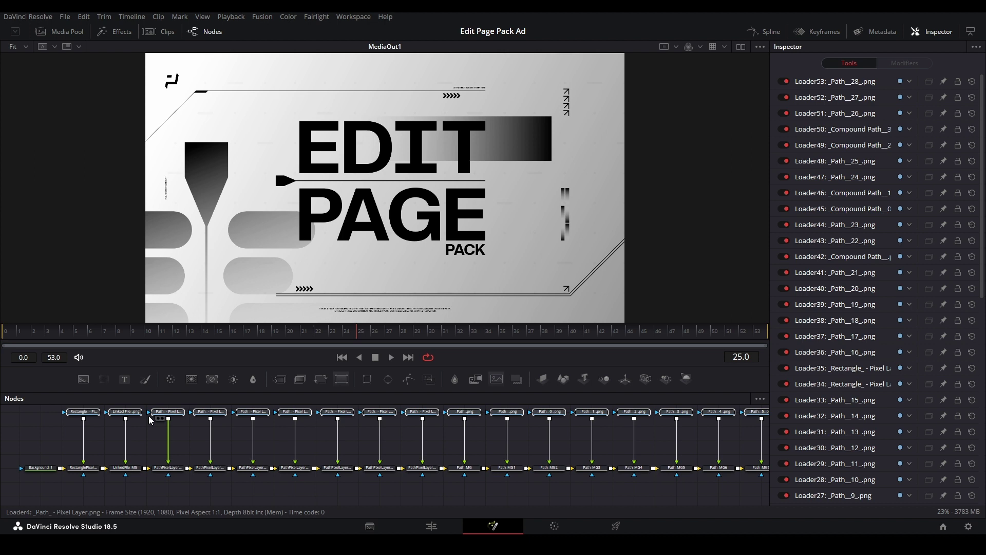
Step: Insert a Transform(Xf) tool after every selected Loader using the RS COMP insert function
{"action": "left_click", "coordinate": [485, 270]}
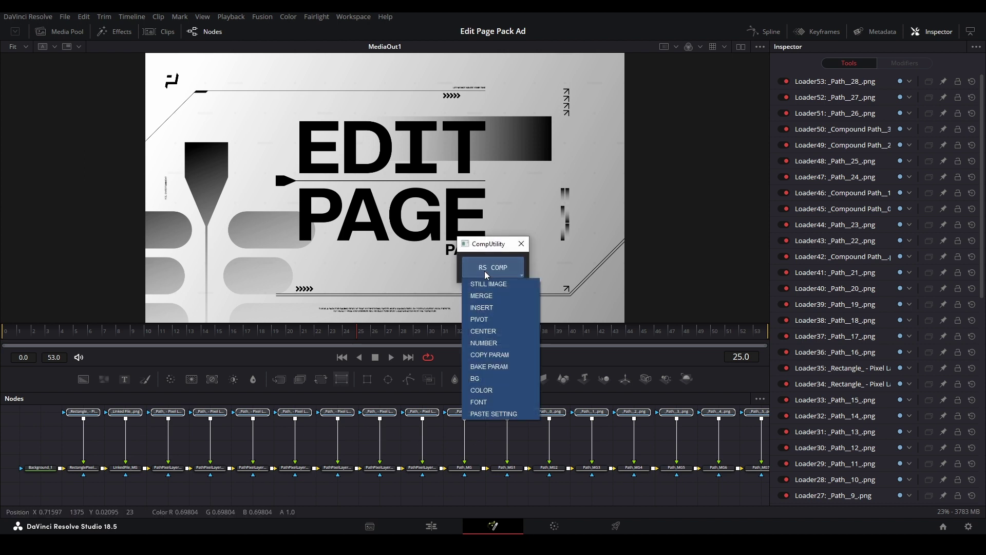
{"action": "left_click", "coordinate": [497, 297]}
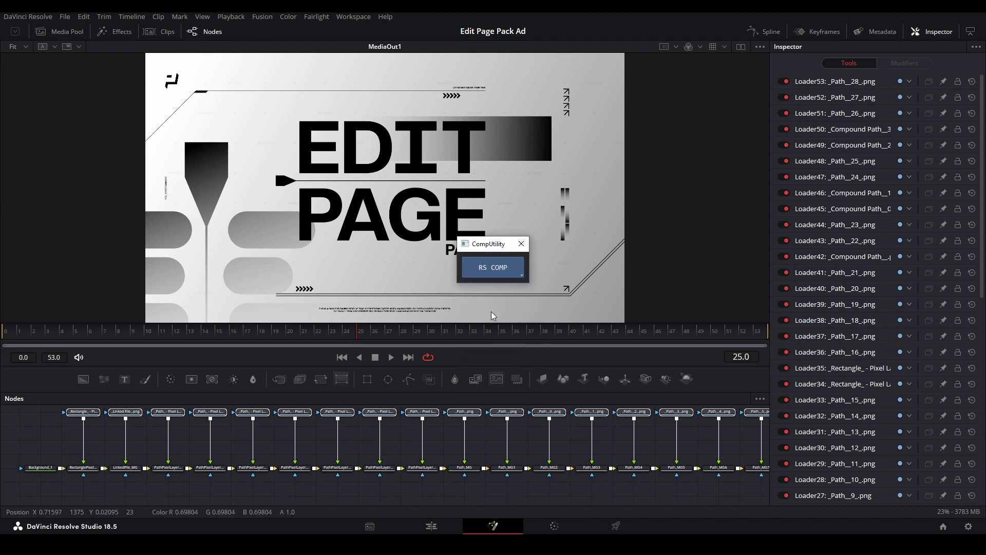
{"action": "type", "text": "tran"}
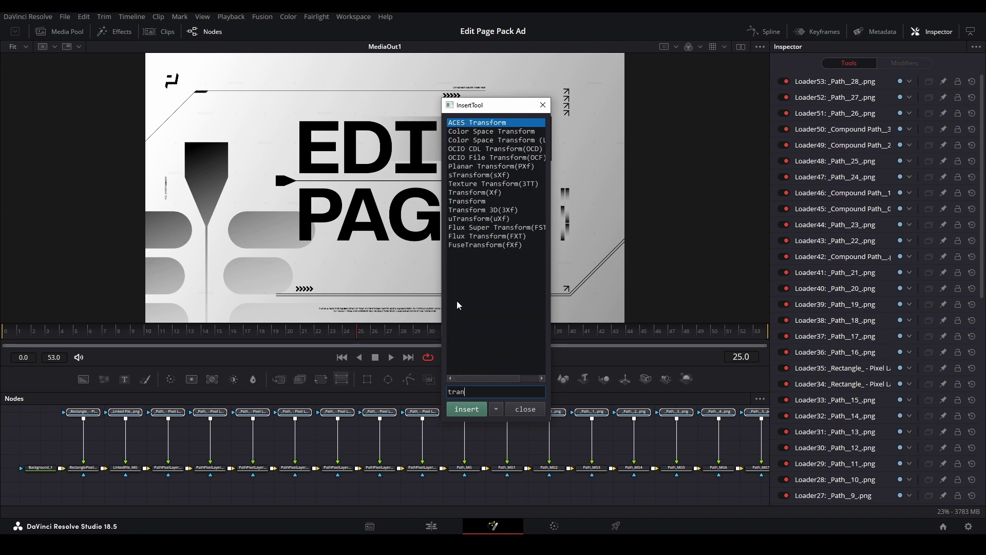
{"action": "key", "text": "BackSpace"}
{"action": "key", "text": "BackSpace"}
{"action": "key", "text": "BackSpace"}
{"action": "key", "text": "BackSpace"}
{"action": "type", "text": "xf"}
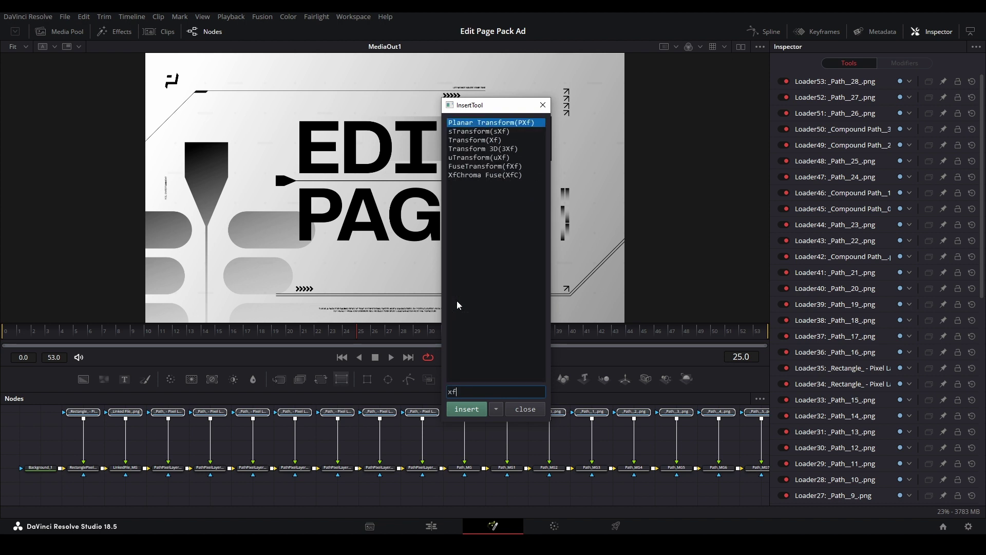
{"action": "key", "text": "Down"}
{"action": "key", "text": "Down"}
{"action": "left_click", "coordinate": [467, 409]}
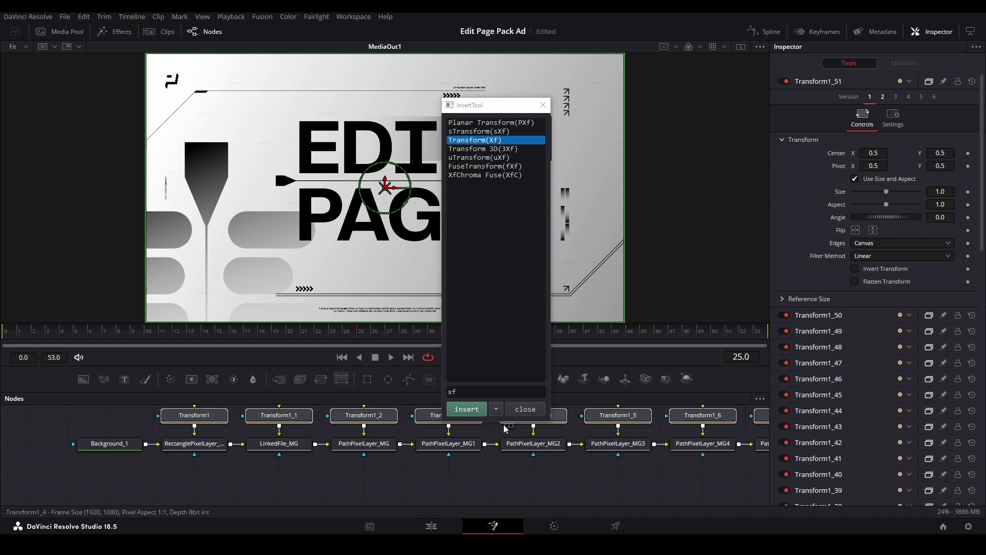
Step: Examine the inserted Transform nodes between the Loaders and merges along the chain to the Root output
{"action": "left_click", "coordinate": [506, 422]}
{"action": "left_click_drag", "start_coordinate": [435, 471], "coordinate": [407, 434]}
{"action": "scroll", "coordinate": [407, 452], "scroll_direction": "down", "scroll_amount": 3}
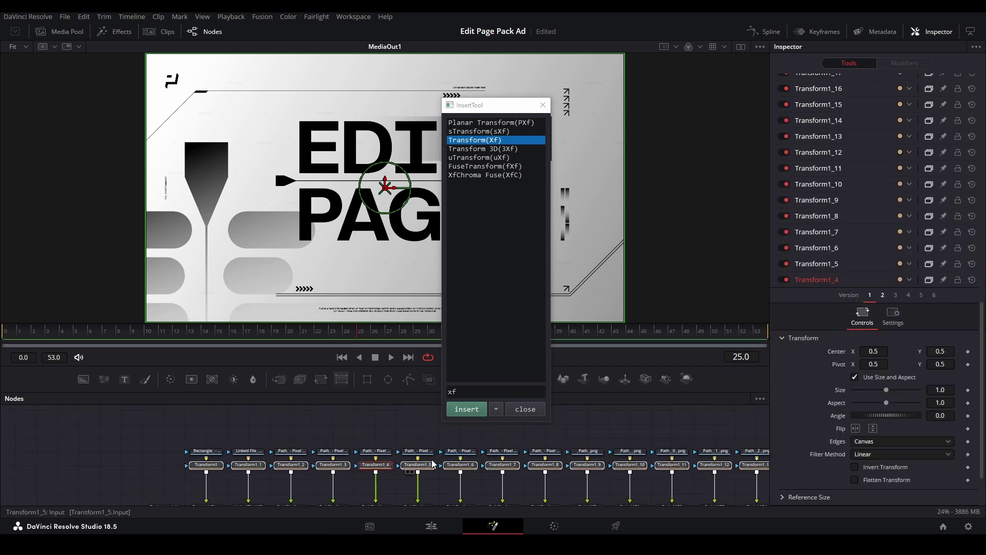
{"action": "left_click_drag", "start_coordinate": [567, 496], "coordinate": [464, 470]}
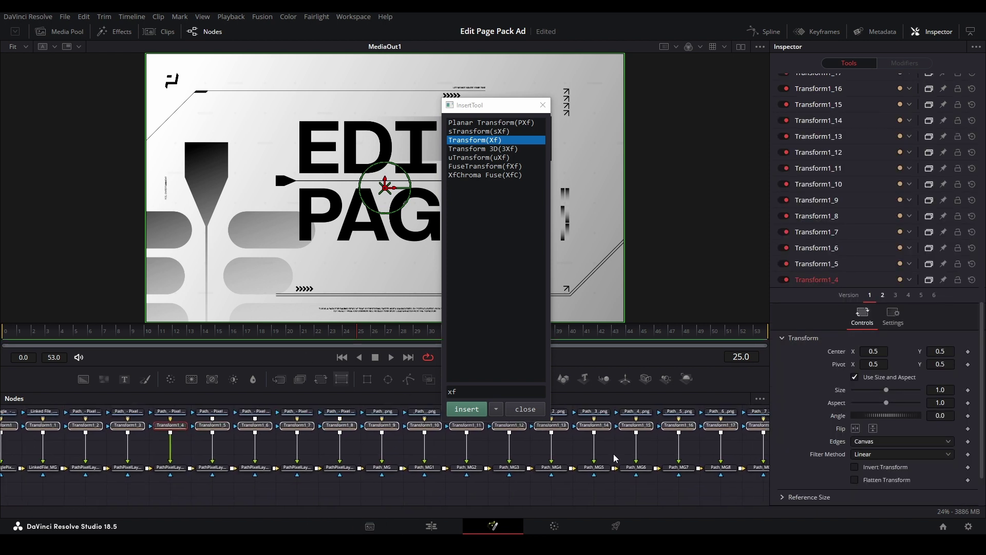
{"action": "left_click_drag", "start_coordinate": [336, 485], "coordinate": [327, 490]}
{"action": "left_click_drag", "start_coordinate": [637, 503], "coordinate": [371, 486]}
{"action": "left_click", "coordinate": [586, 451]}
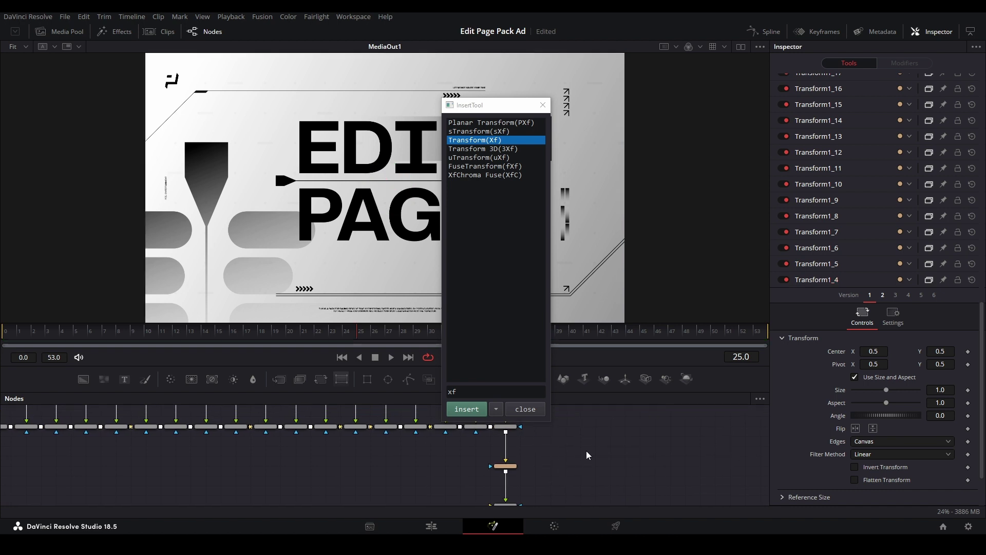
{"action": "left_click_drag", "start_coordinate": [558, 499], "coordinate": [604, 464]}
{"action": "scroll", "coordinate": [572, 453], "scroll_direction": "up", "scroll_amount": 3}
Step: Close the InsertTool and CompUtility windows and save the project
{"action": "left_click", "coordinate": [525, 409]}
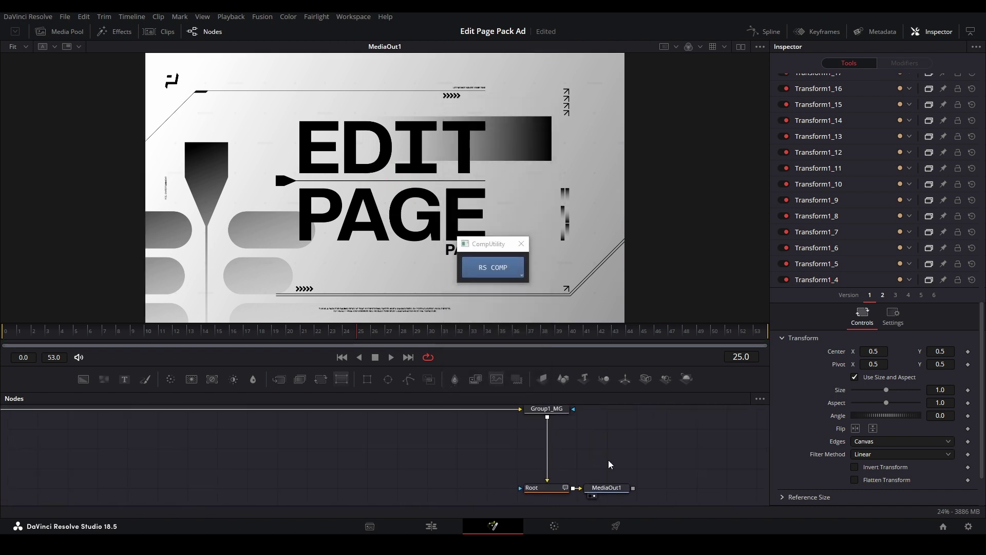
{"action": "left_click", "coordinate": [522, 267]}
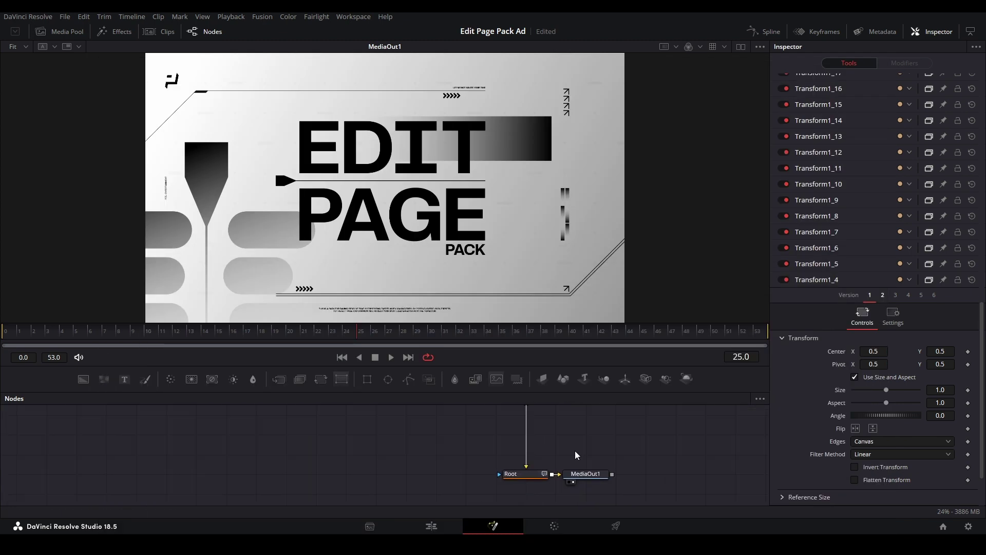
{"action": "key", "text": "ctrl+s"}
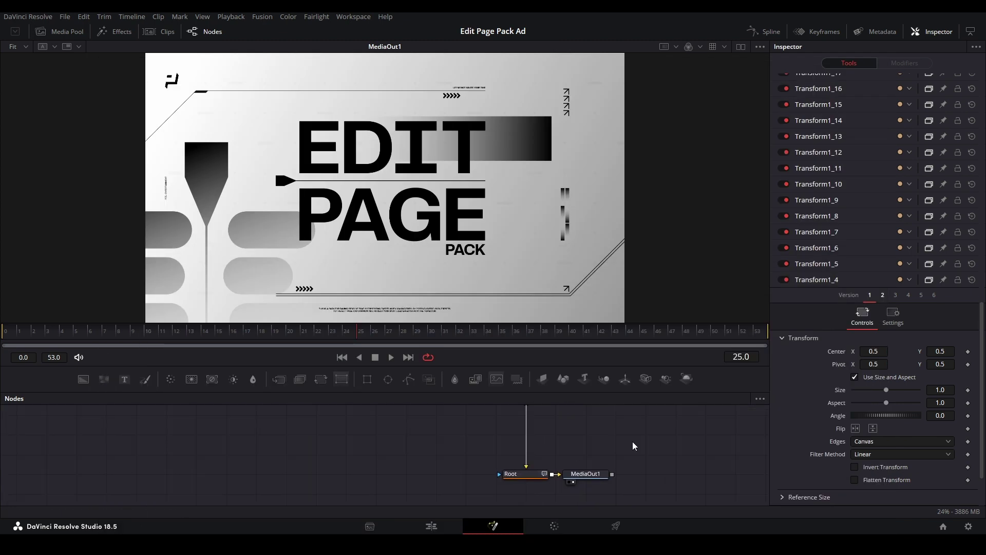